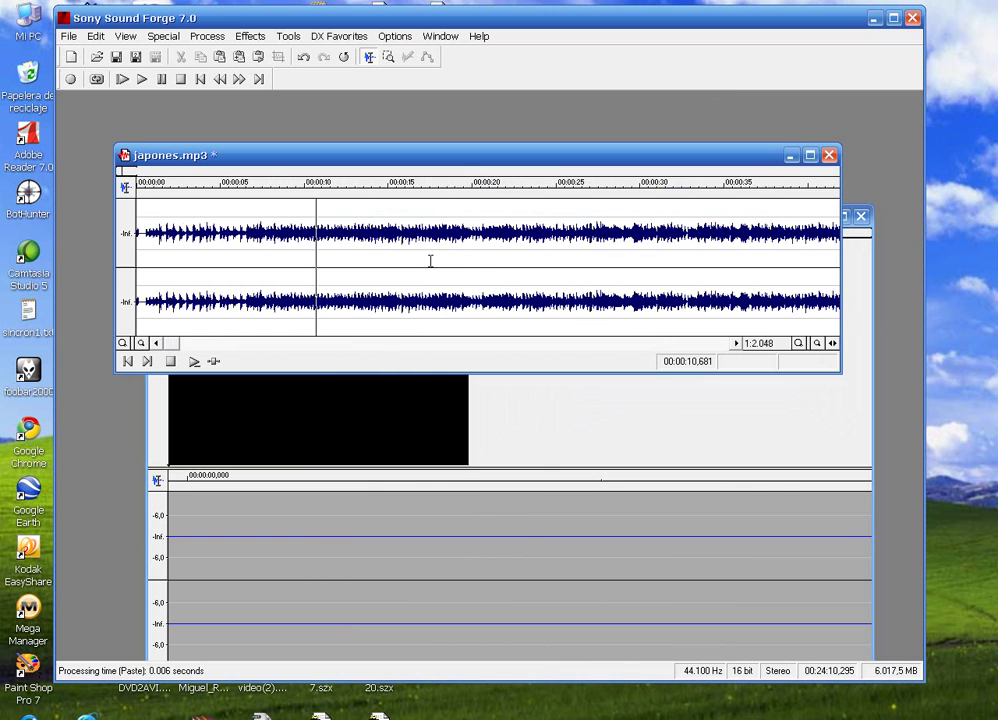
Step: Select the entire waveform of japones.mp3 and copy it
left_click_drag(573, 256, 690, 270)
left_click_drag(376, 265, 487, 267)
left_click(331, 265)
double_click(392, 265)
left_click(455, 264)
double_click(462, 264)
right_click(463, 265)
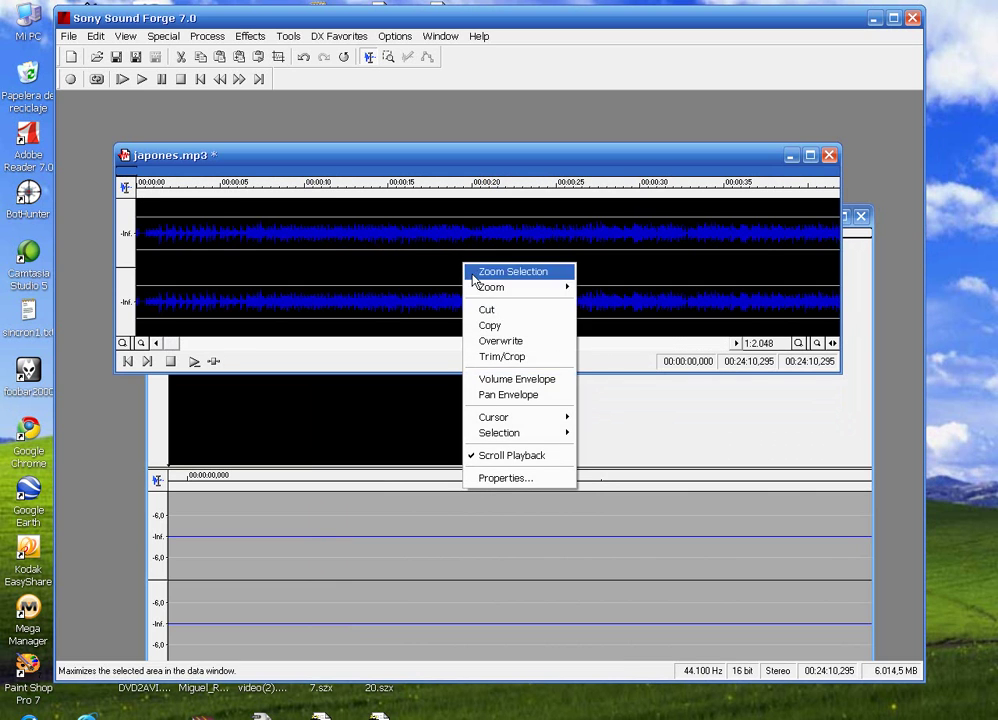
left_click(495, 323)
Step: Maximise the ranmass.avi window and paste the copied audio into its empty audio track
left_click(783, 426)
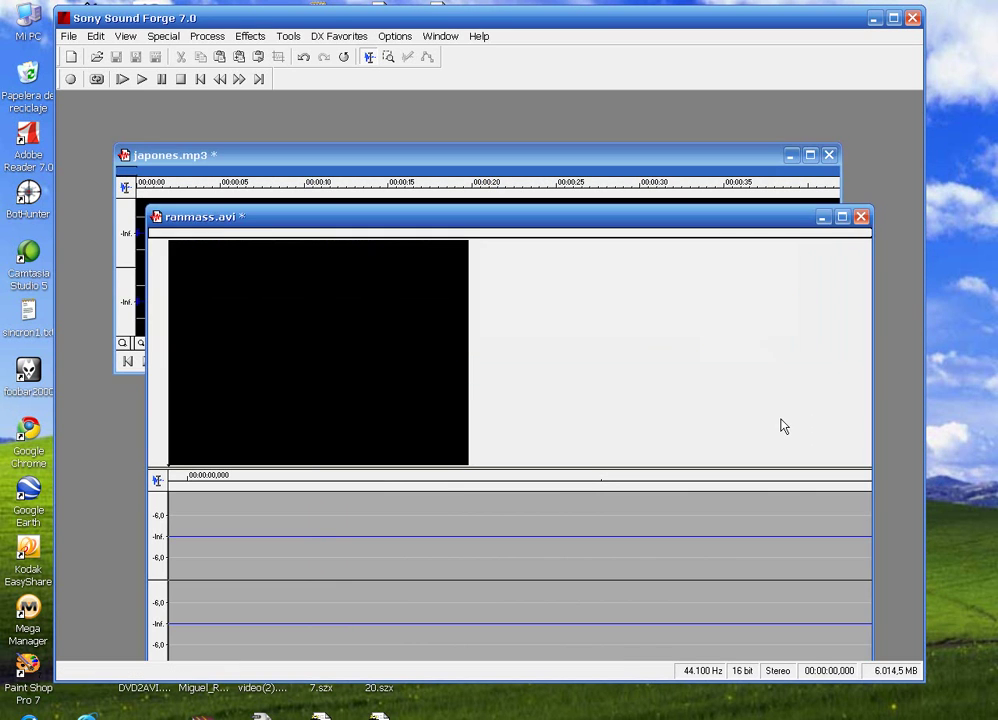
left_click(842, 217)
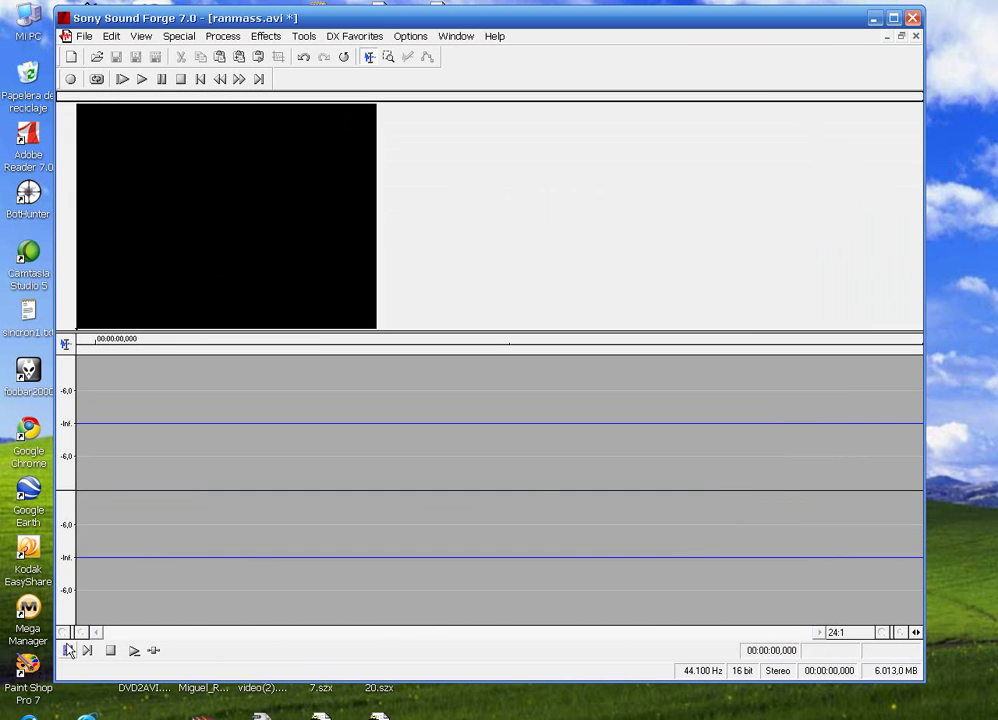
right_click(153, 562)
left_click(192, 569)
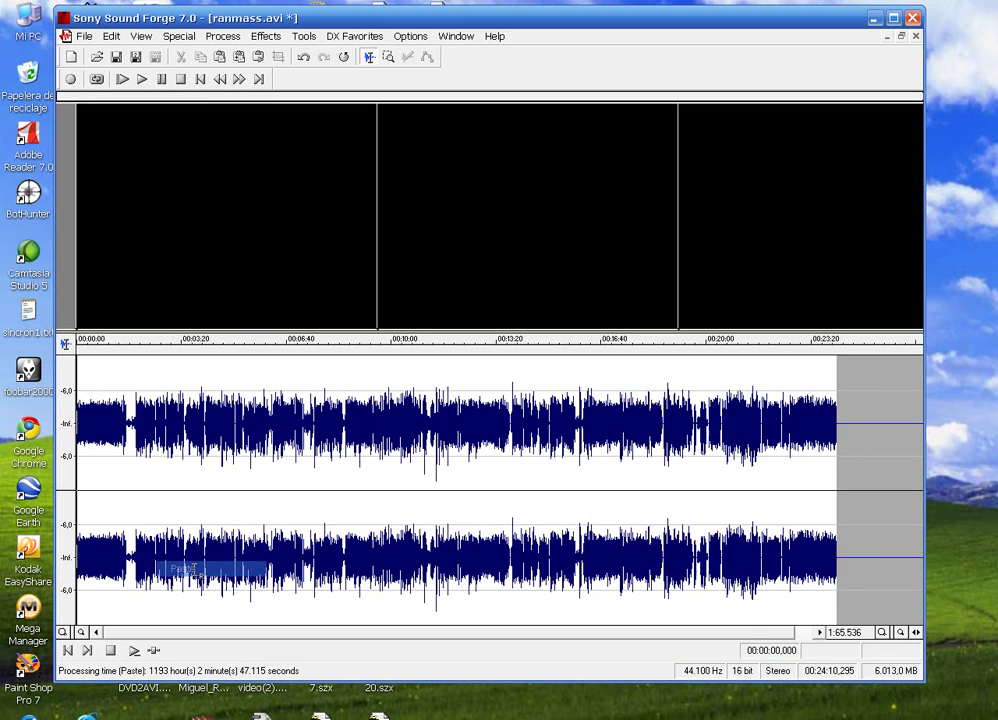
Step: Check the ranmass.avi video frames at about 13:25 and 16:00, restore the window size and return to japones.mp3
left_click(497, 447)
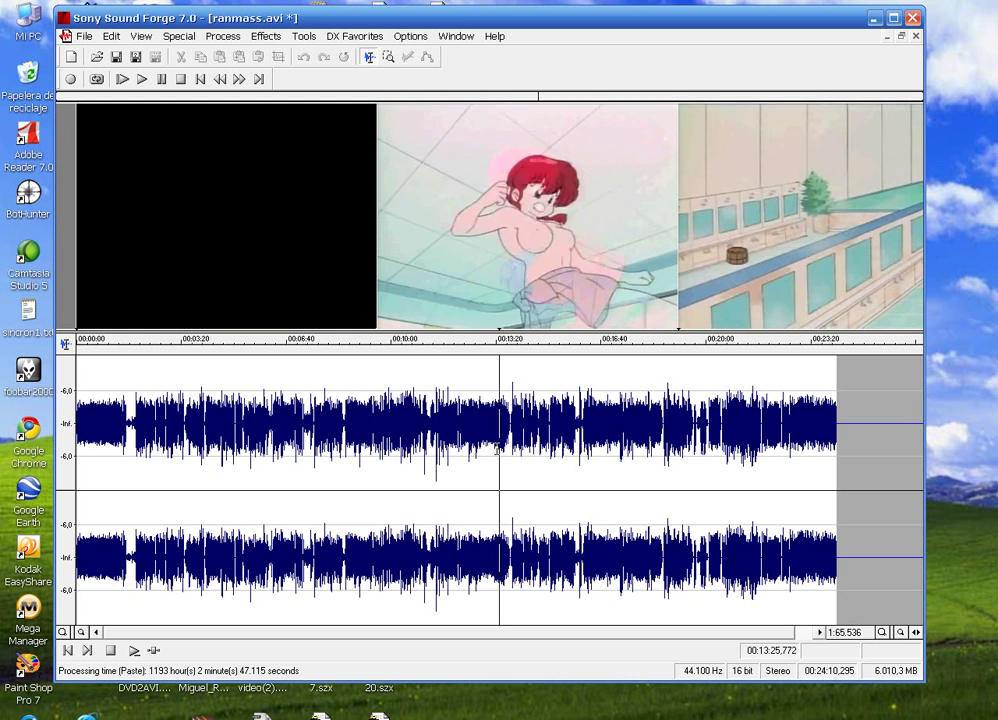
left_click(577, 459)
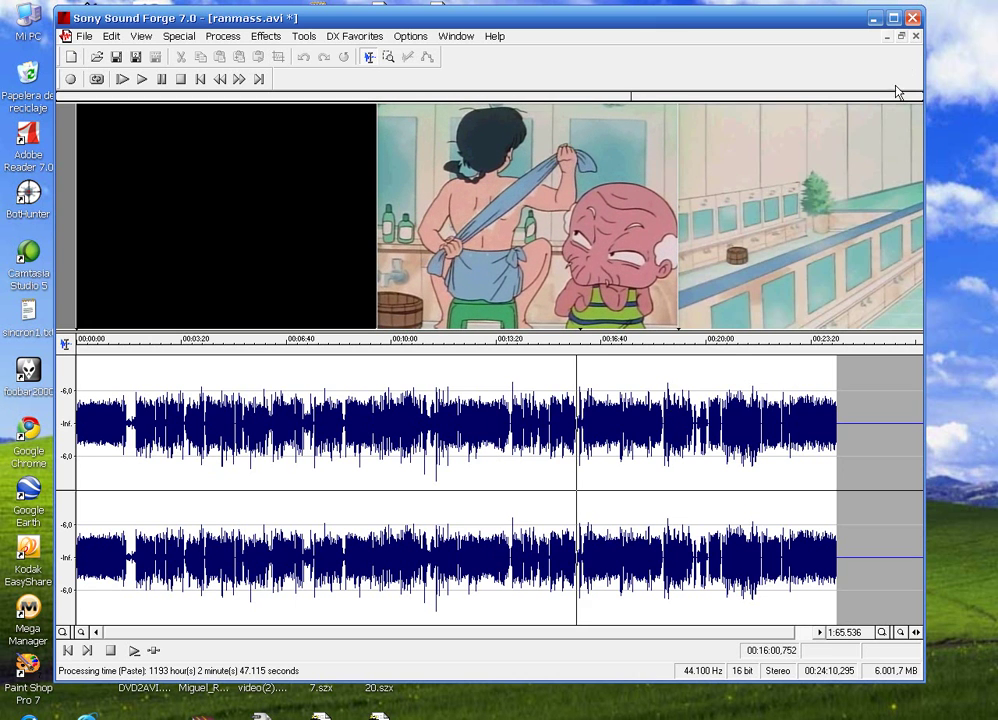
left_click(901, 37)
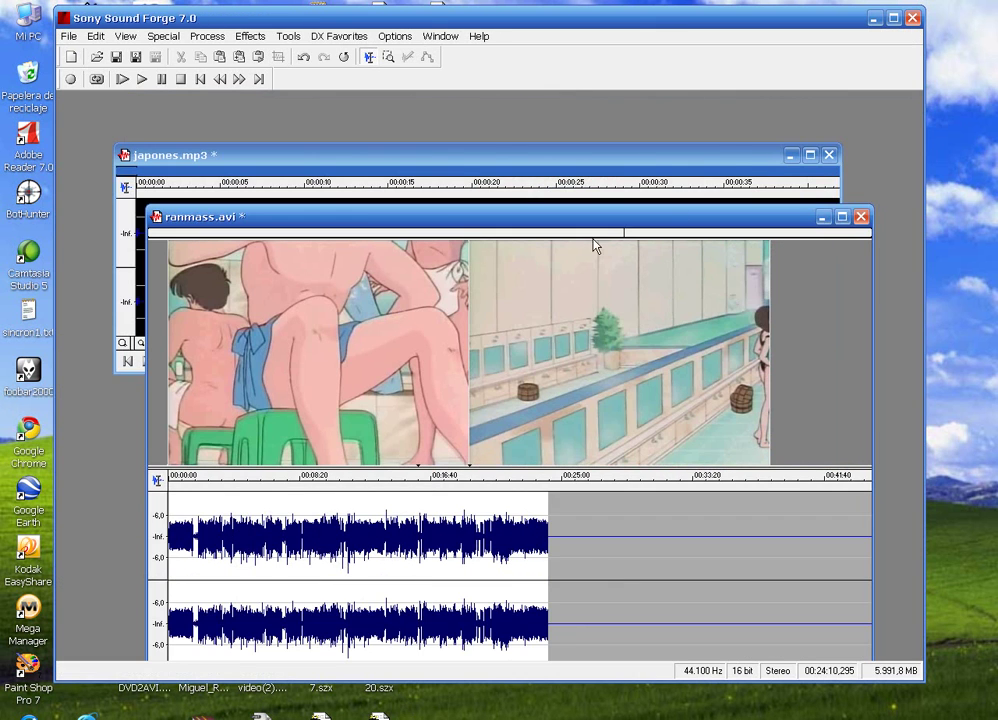
left_click(716, 154)
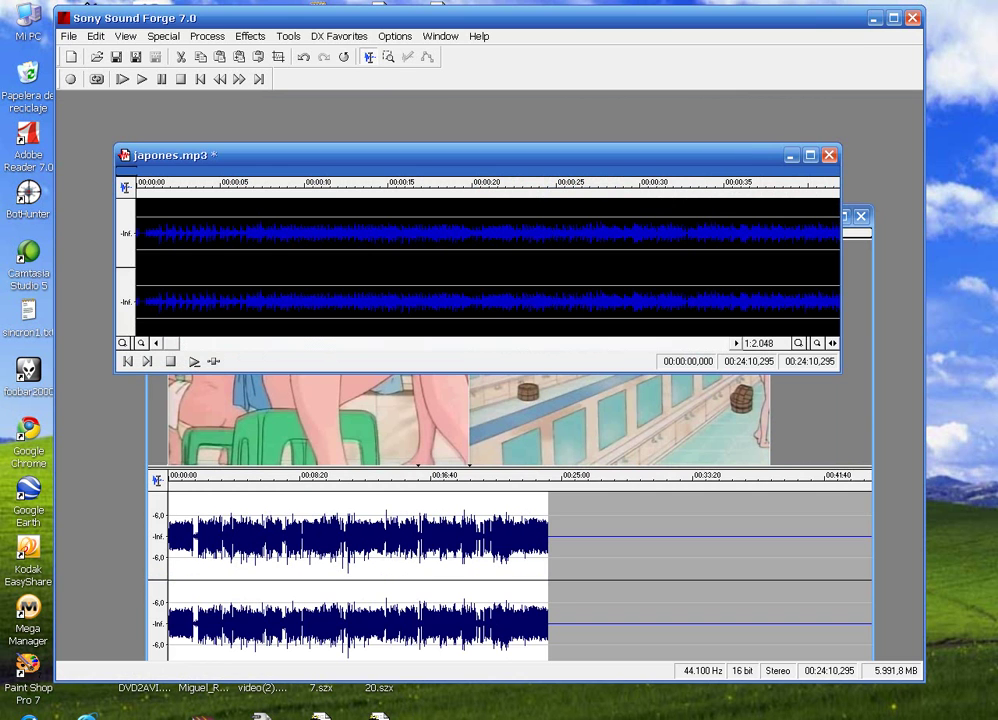
Step: Switch to the Notepad notes, highlight the paragraph on zooming the audio precisely, and minimise the notes
key("F10")
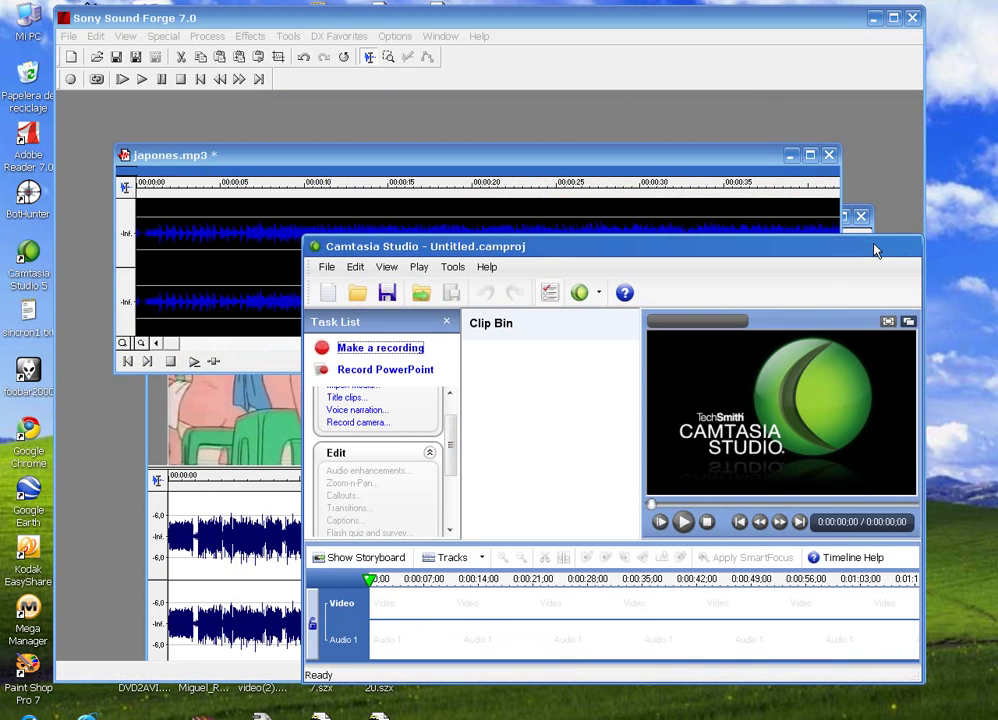
left_click(873, 247)
key("alt+Tab")
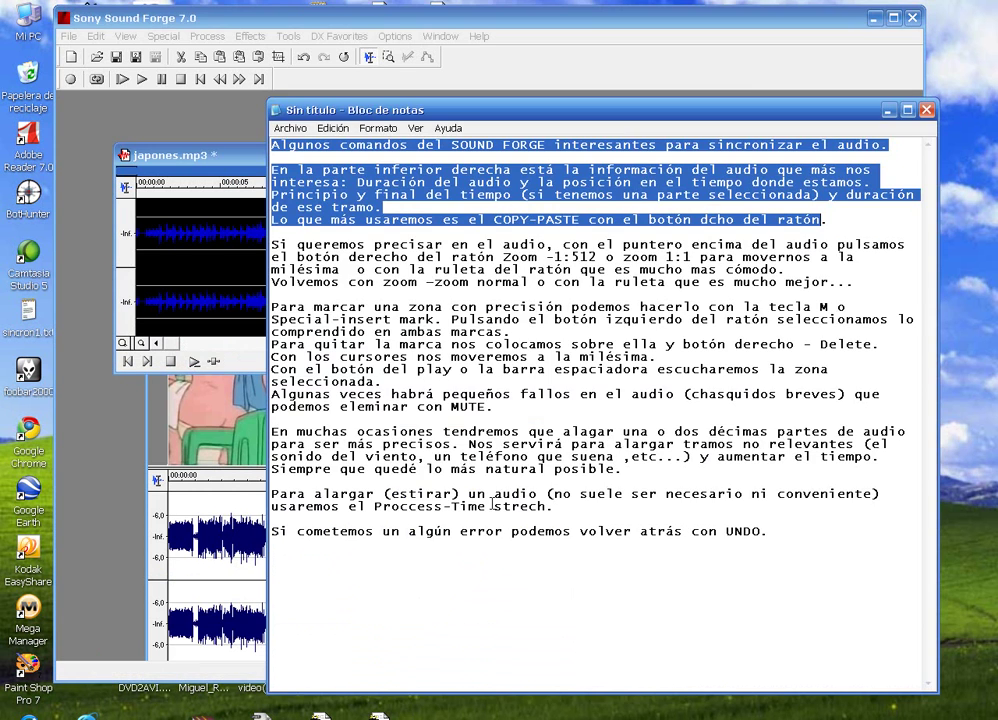
left_click_drag(855, 283, 259, 245)
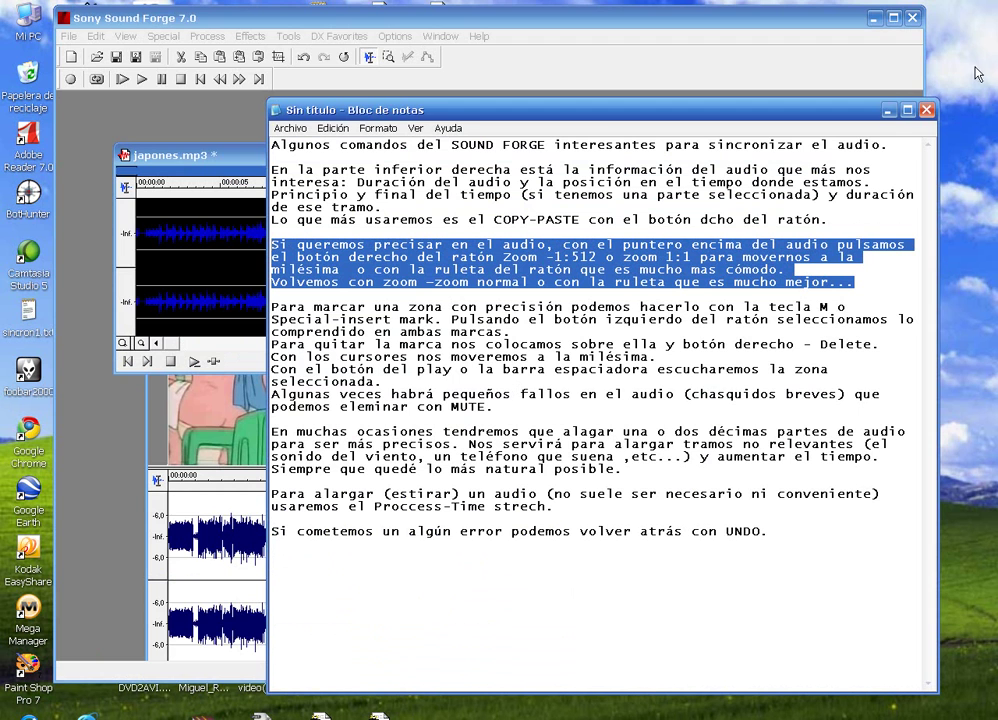
left_click(887, 110)
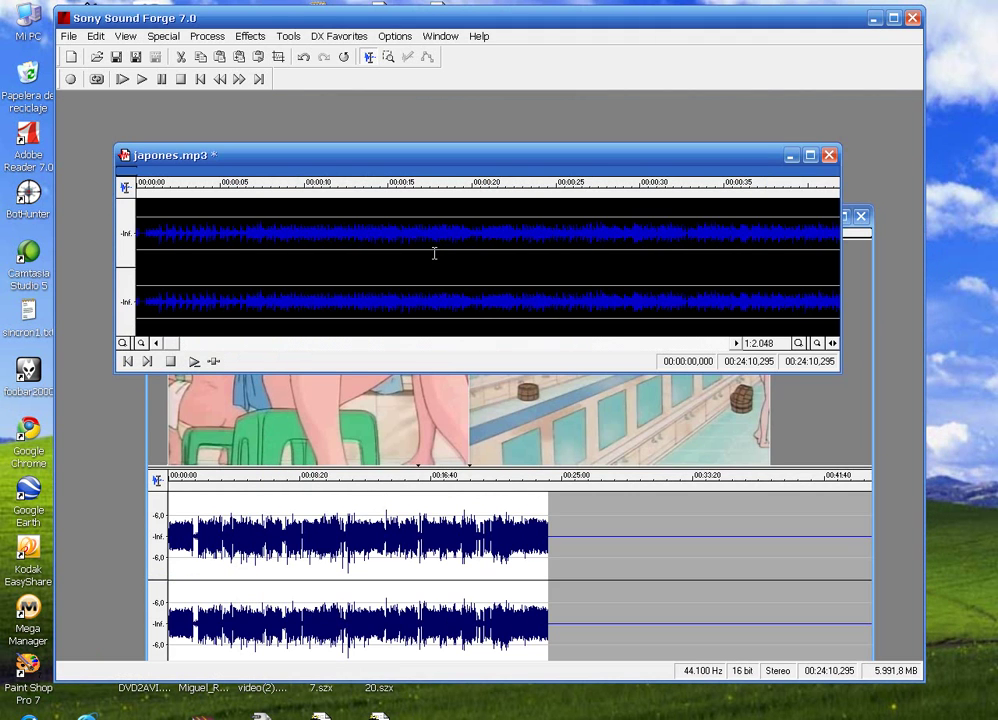
Step: Place the cursor at about 17.74 s in japones.mp3 and zoom the waveform to 1:512 and on to 1:1
scroll(434, 255, "down", 1)
scroll(434, 254, "up", 1)
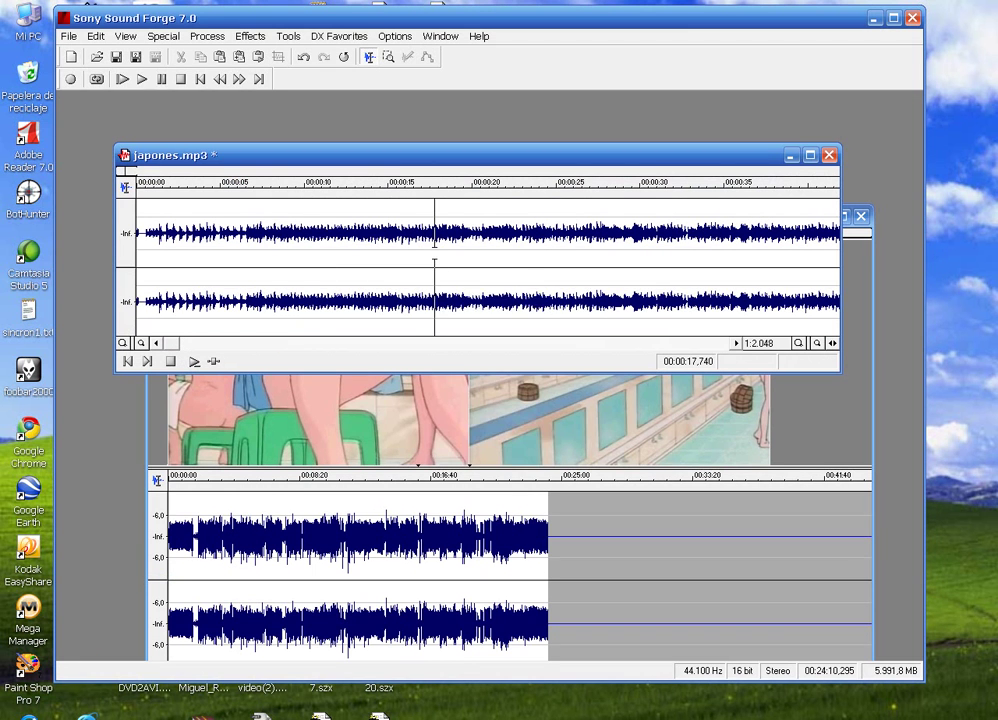
right_click(434, 255)
mouse_move(519, 285)
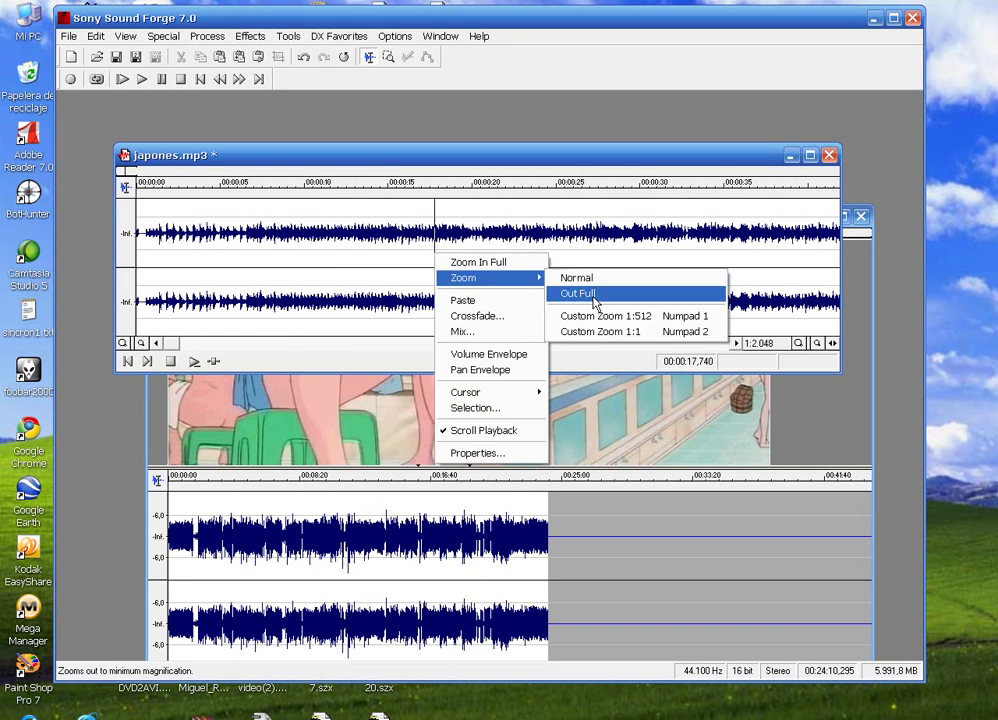
left_click(612, 316)
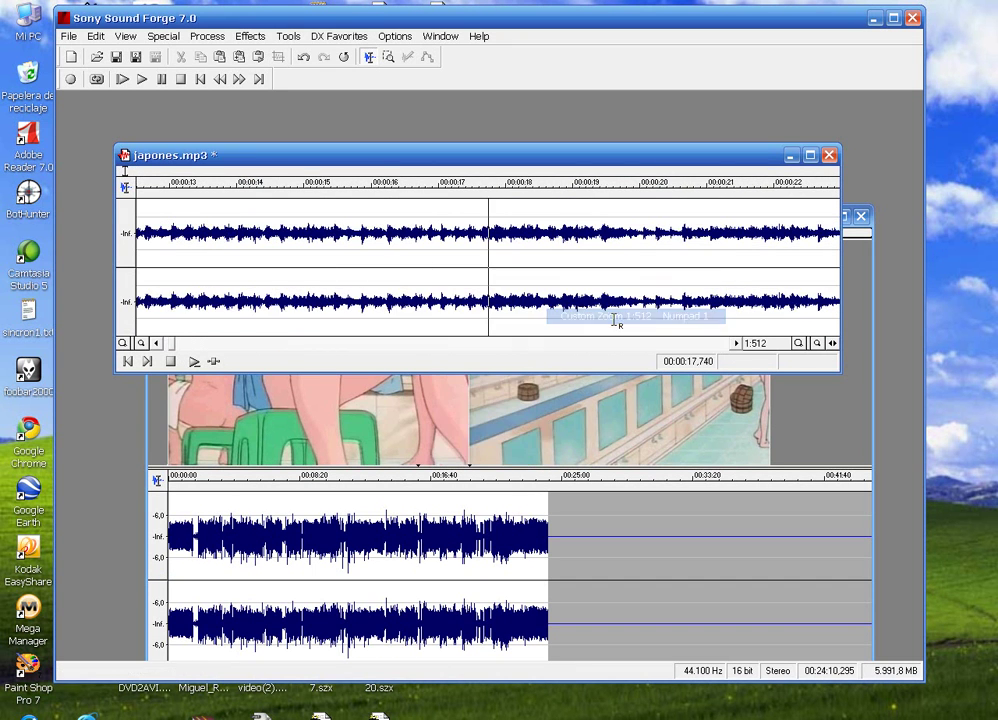
right_click(495, 272)
mouse_move(548, 299)
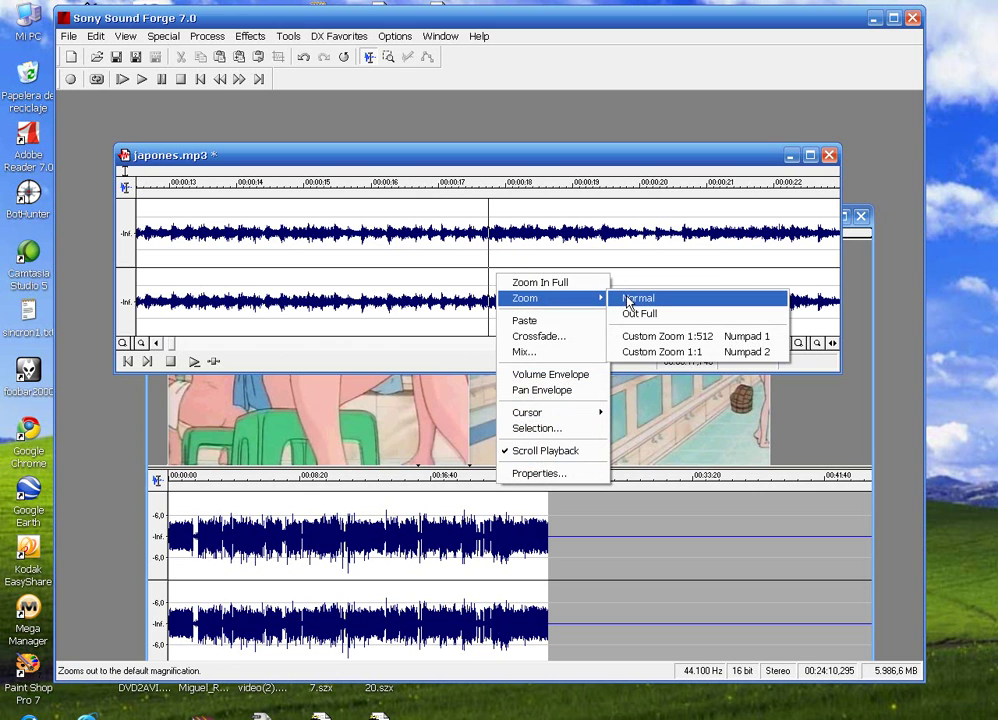
left_click(663, 353)
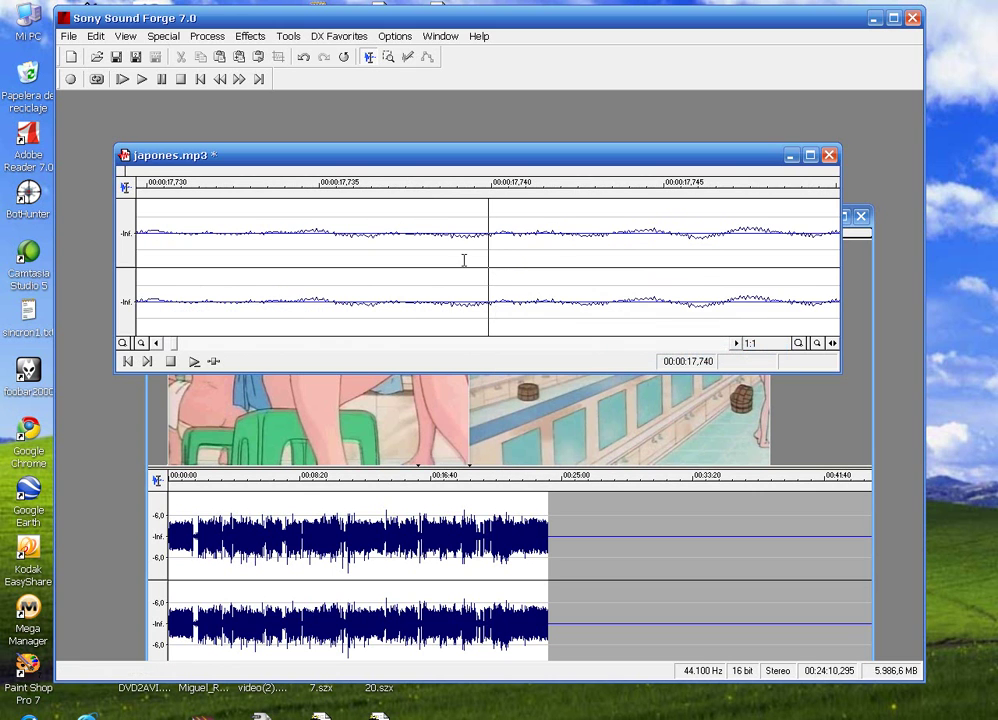
Step: Vary the waveform magnification around the cursor, from 3:1 at the closest back out to 1:2,048
scroll(463, 260, "down", 9)
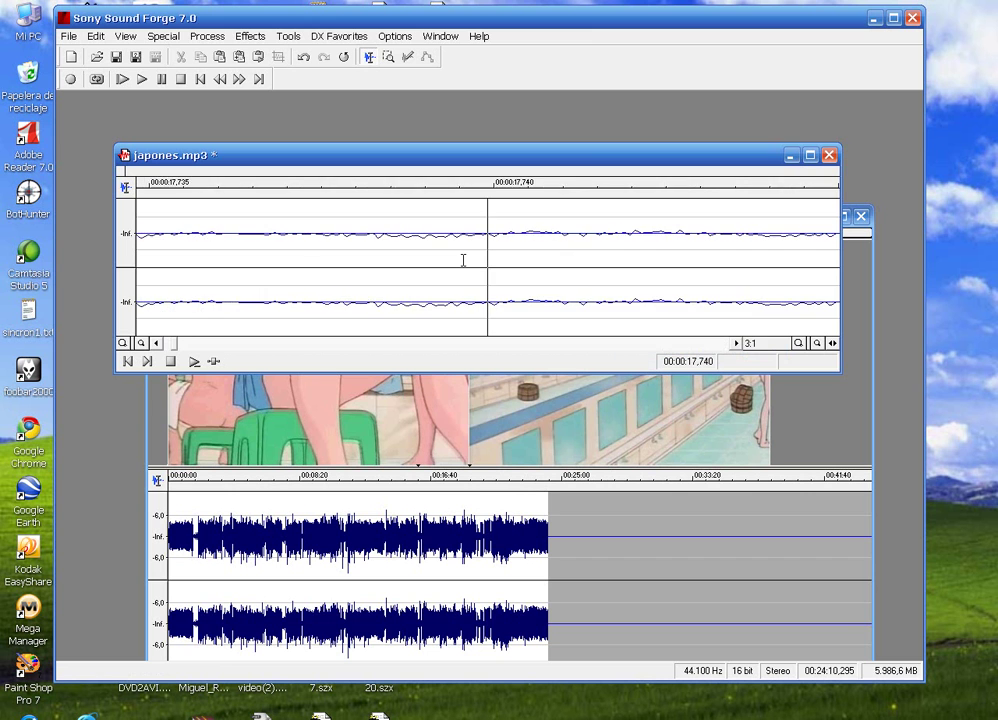
scroll(463, 260, "up", 6)
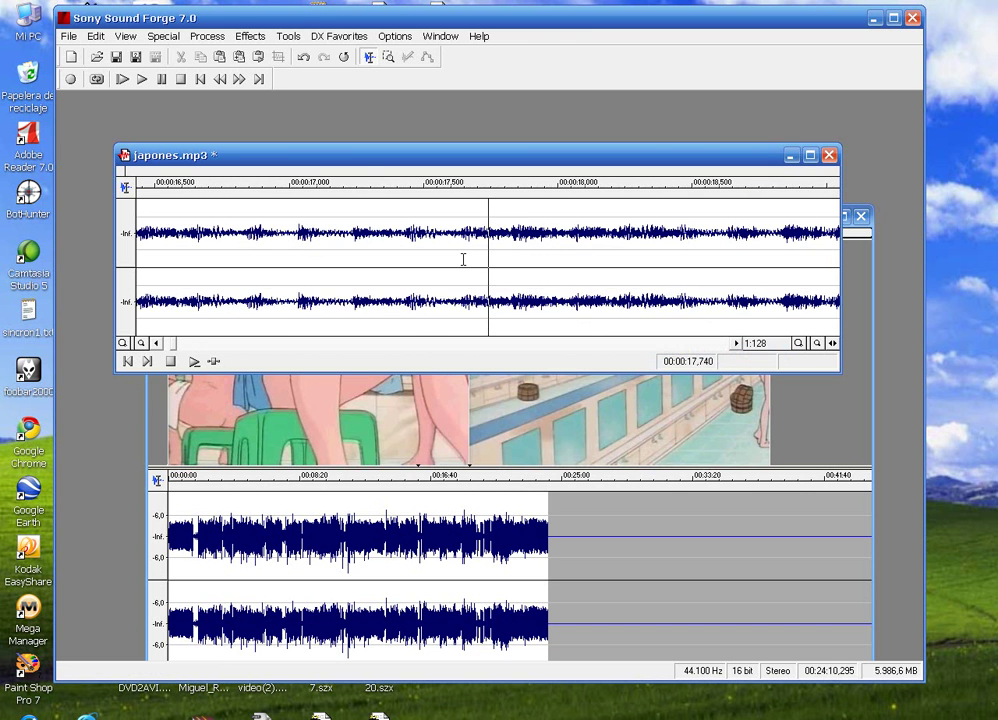
scroll(463, 259, "down", 7)
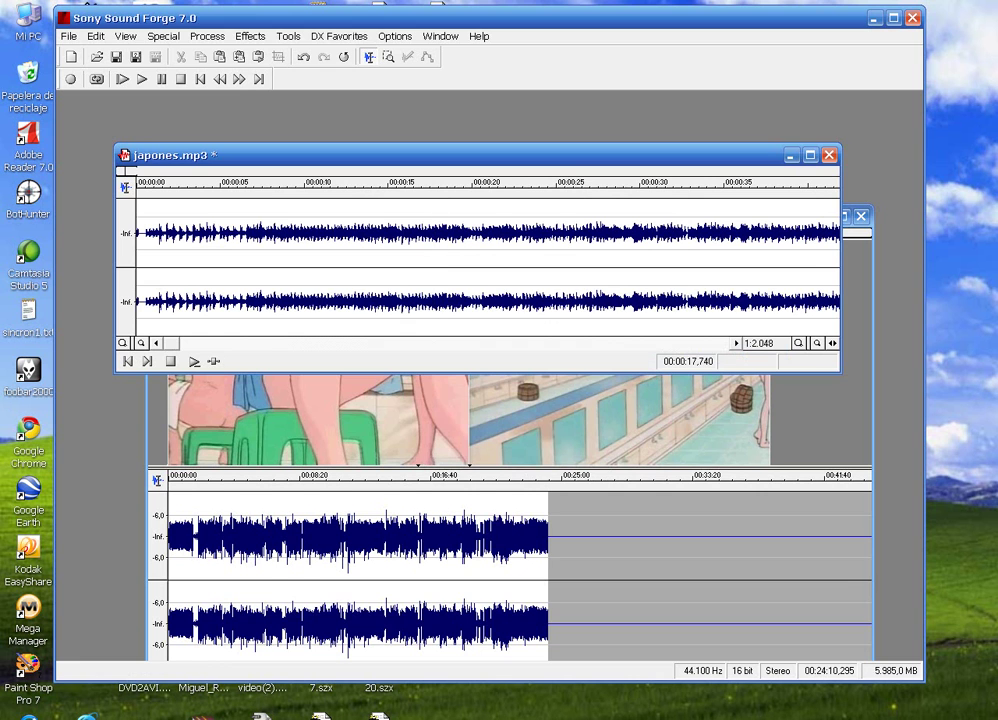
Step: Switch to the Notepad notes and highlight the passage on setting and deleting markers and moving with the cursor keys
key("alt+Tab")
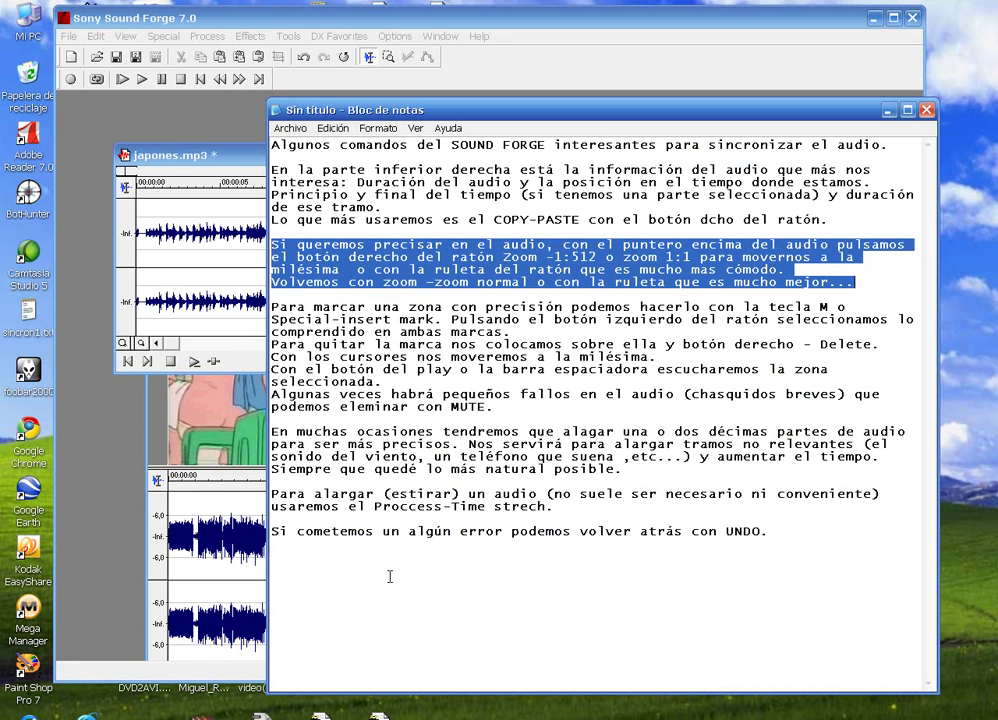
left_click(597, 319)
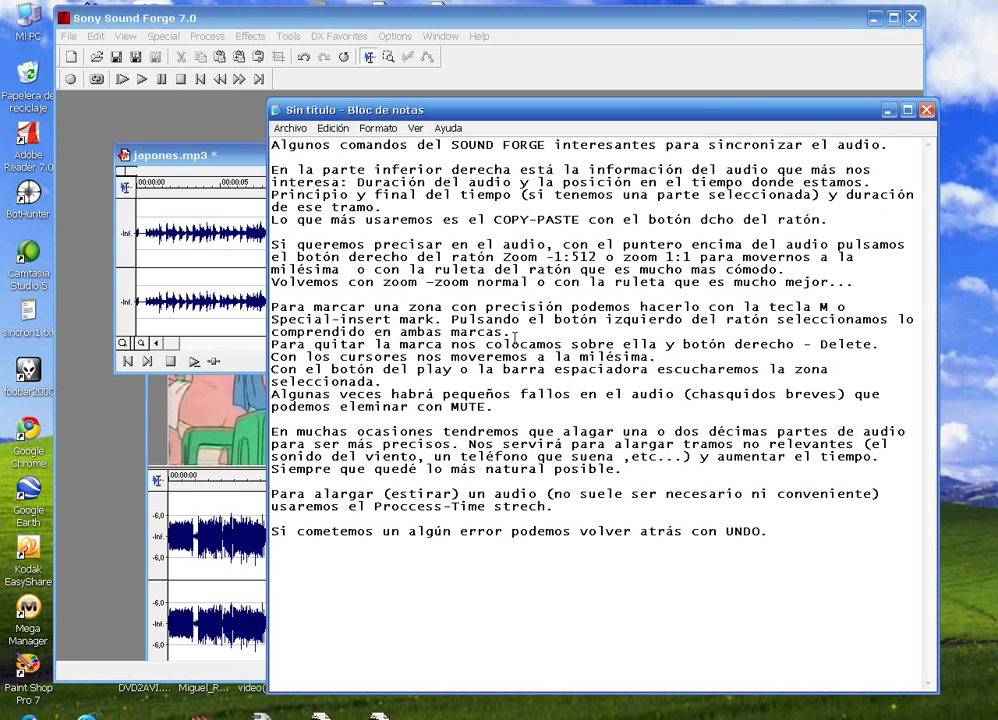
left_click_drag(888, 344, 308, 309)
left_click_drag(648, 357, 271, 307)
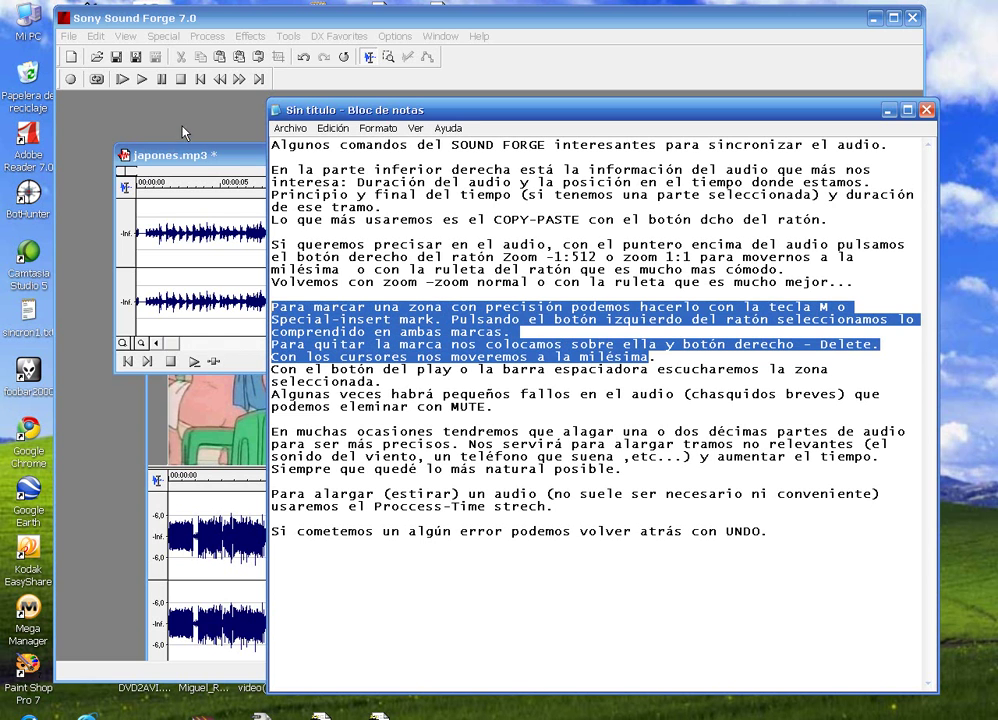
Step: Return to japones.mp3 in Sound Forge, insert a marker at about 35.57 s and inspect it up close
left_click(187, 156)
scroll(586, 276, "down", 1)
left_click(414, 257)
left_click(561, 254)
left_click(435, 256)
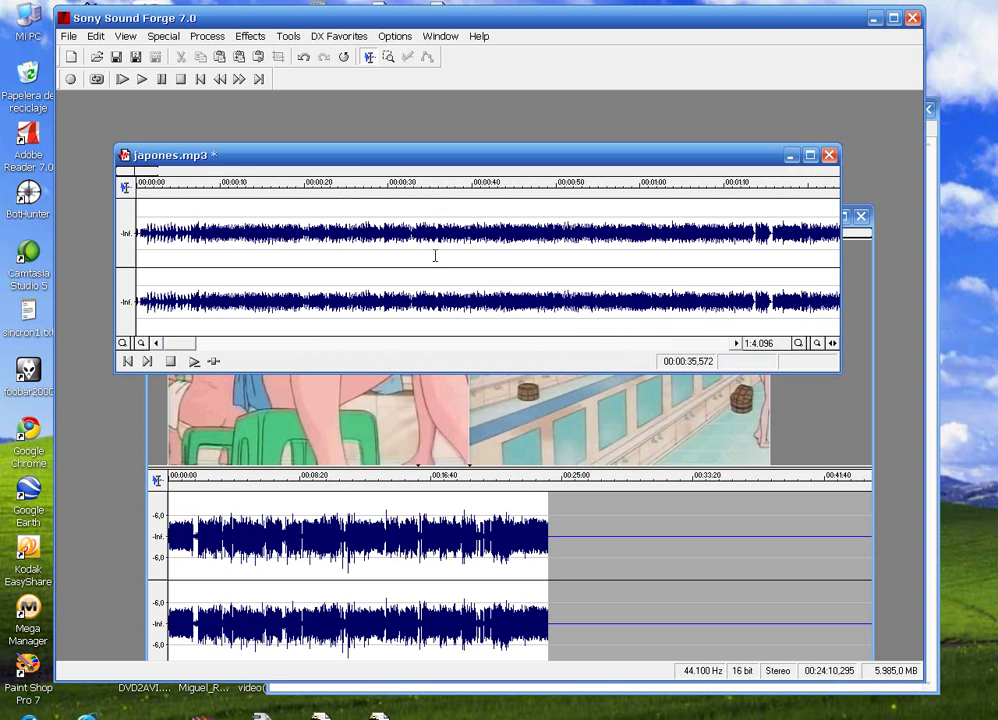
scroll(568, 266, "up", 6)
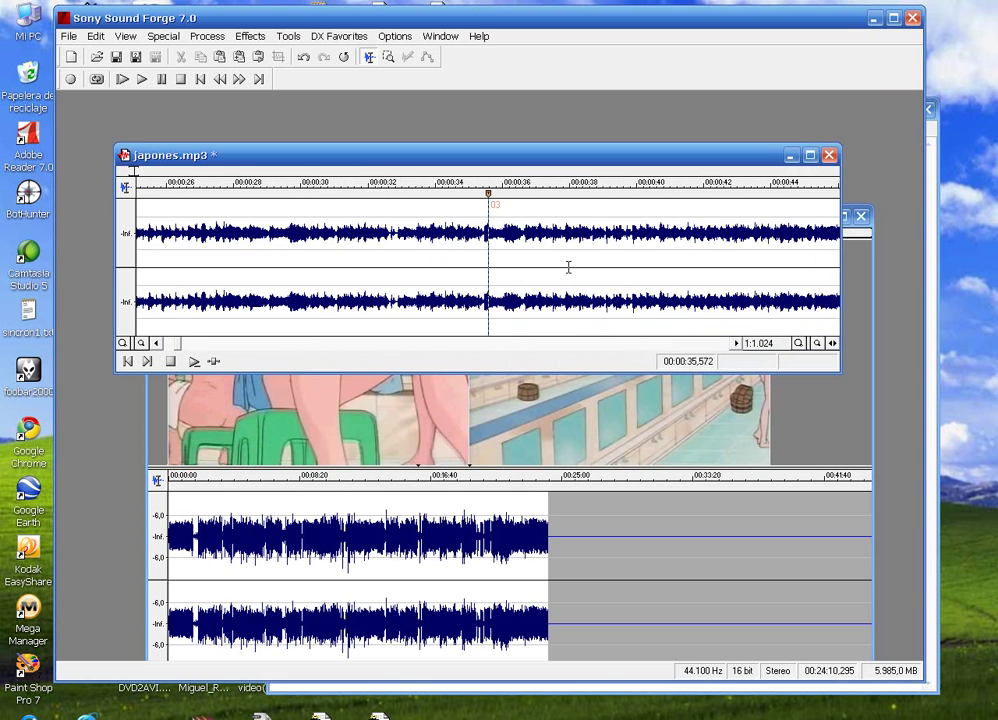
scroll(568, 266, "up", 1)
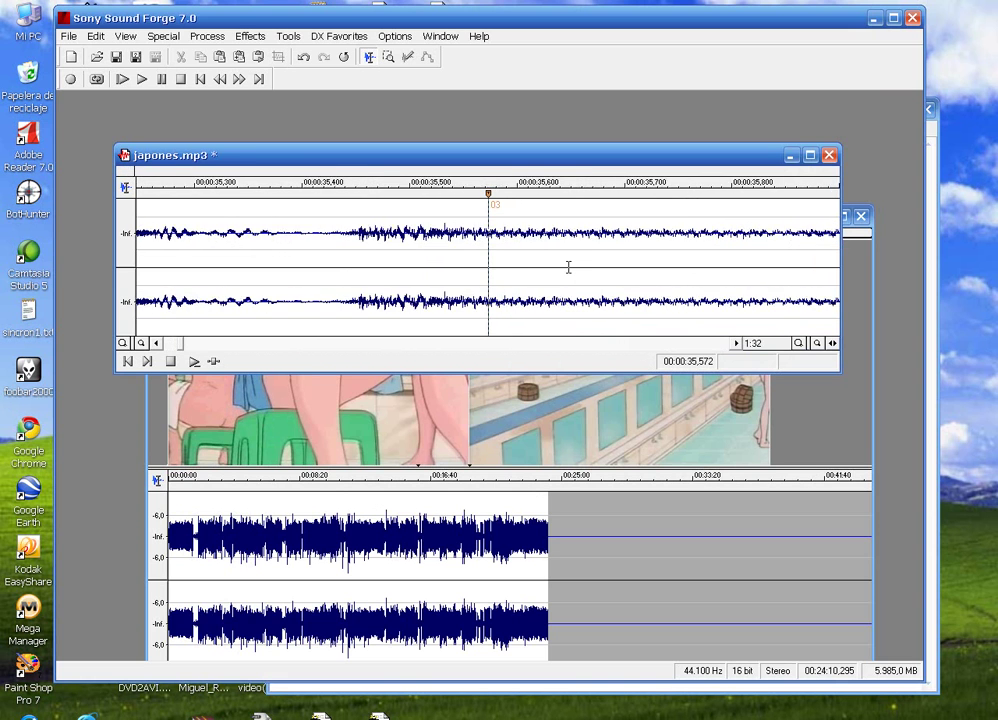
Step: Position the cursor precisely at about 2:01.12 in japones.mp3 and insert a second marker there
scroll(601, 267, "down", 3)
scroll(742, 261, "down", 5)
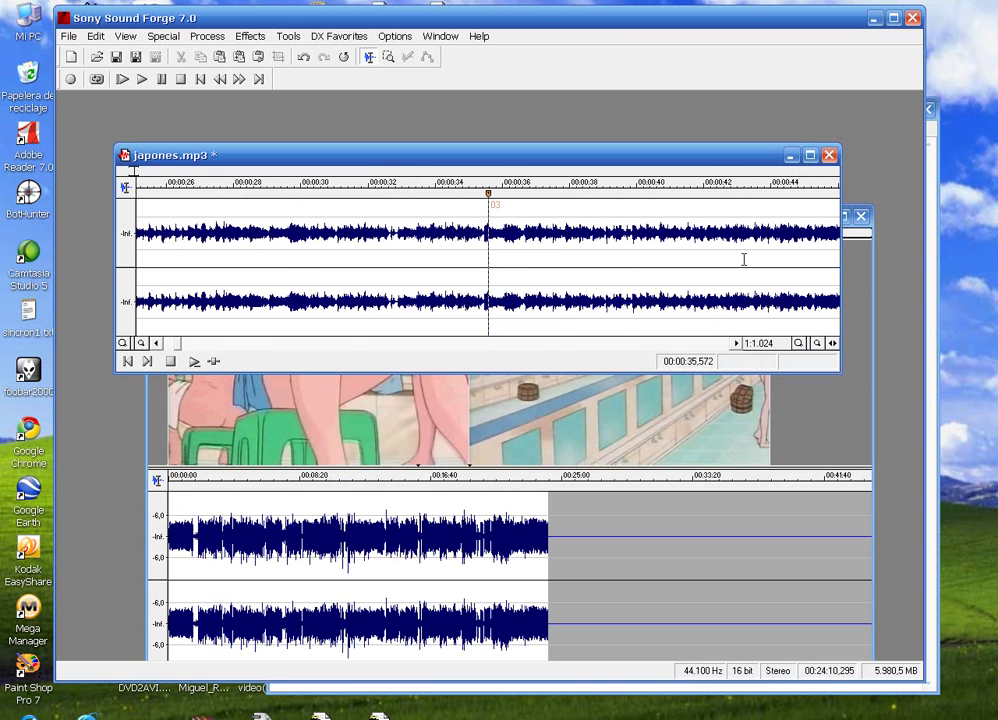
left_click(645, 253)
scroll(645, 253, "up", 7)
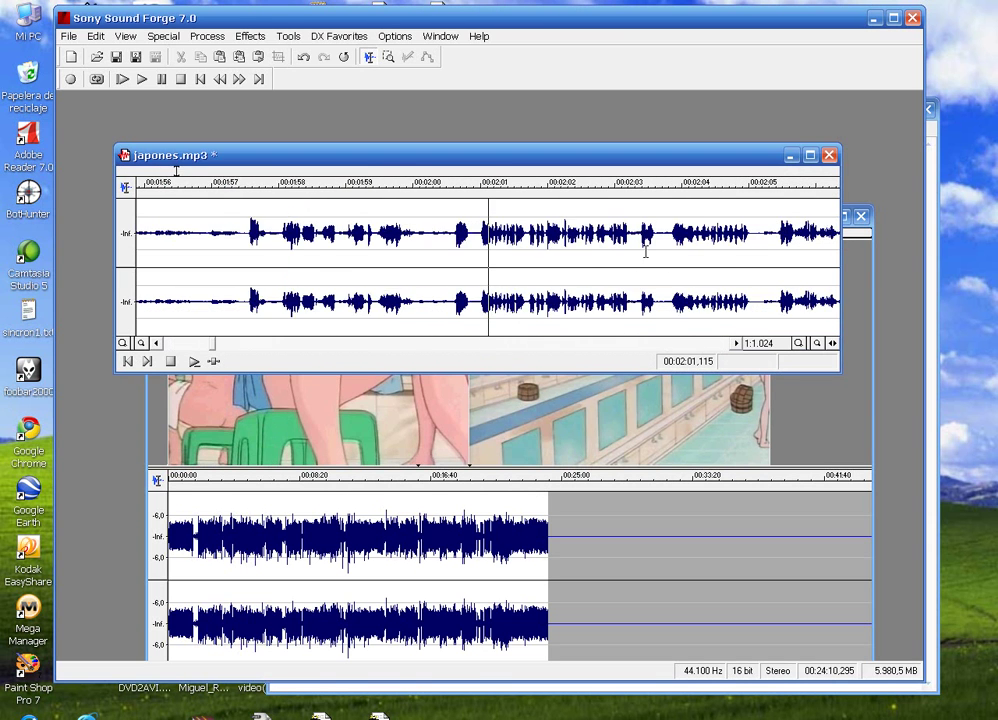
key("Right")
key("Right")
key("Right")
key("Right")
key("Right")
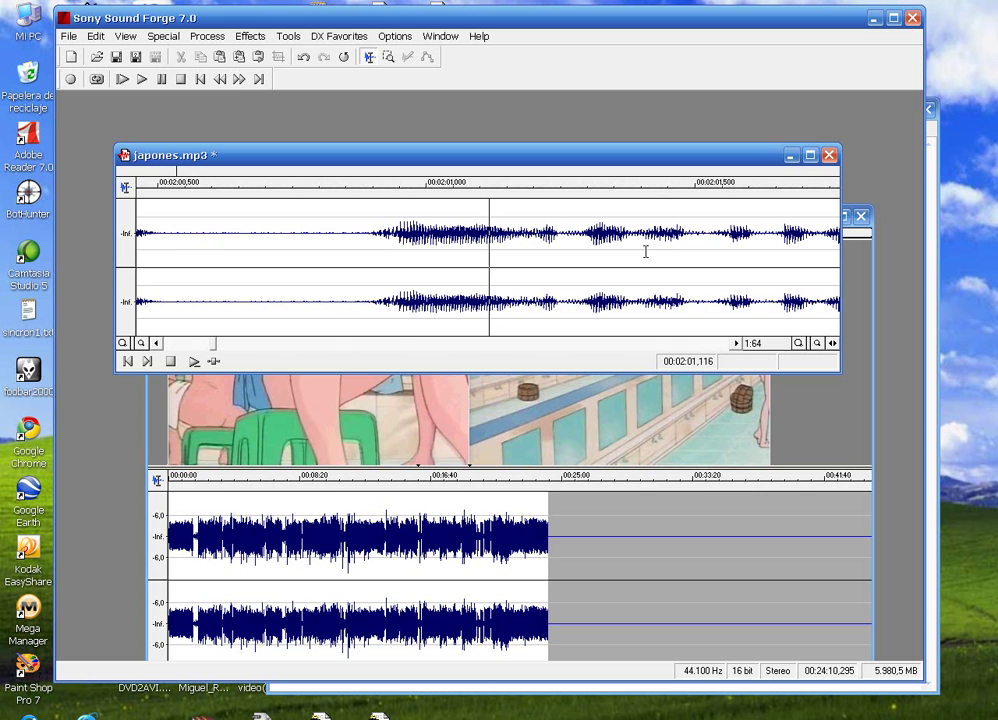
key("m")
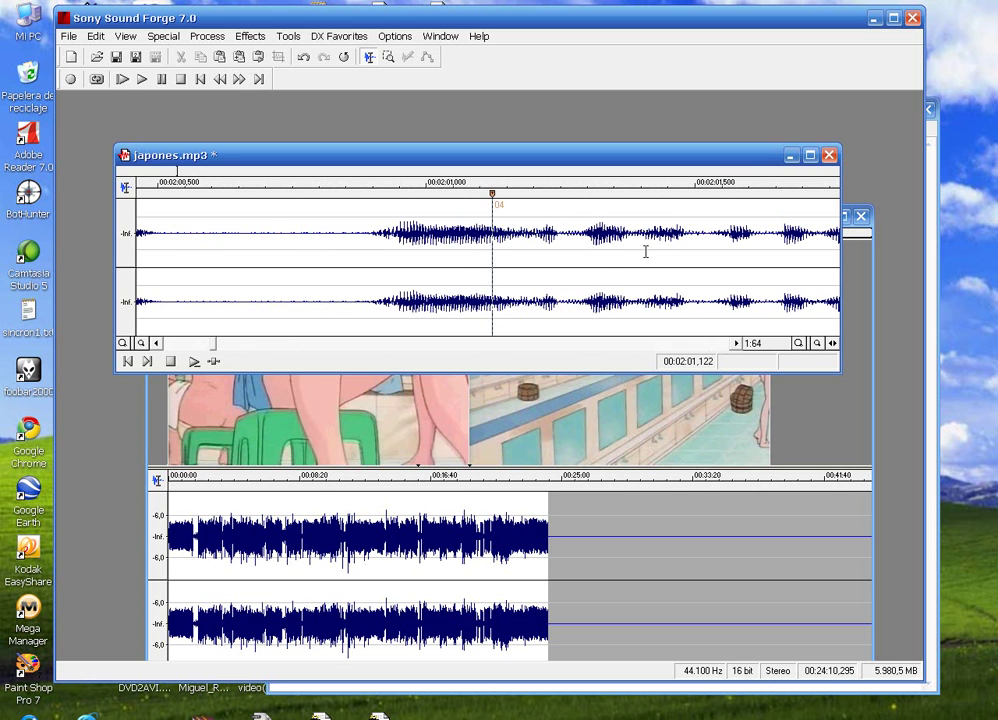
Step: Select the section of japones.mp3 between the two markers and play it back
scroll(379, 246, "down", 8)
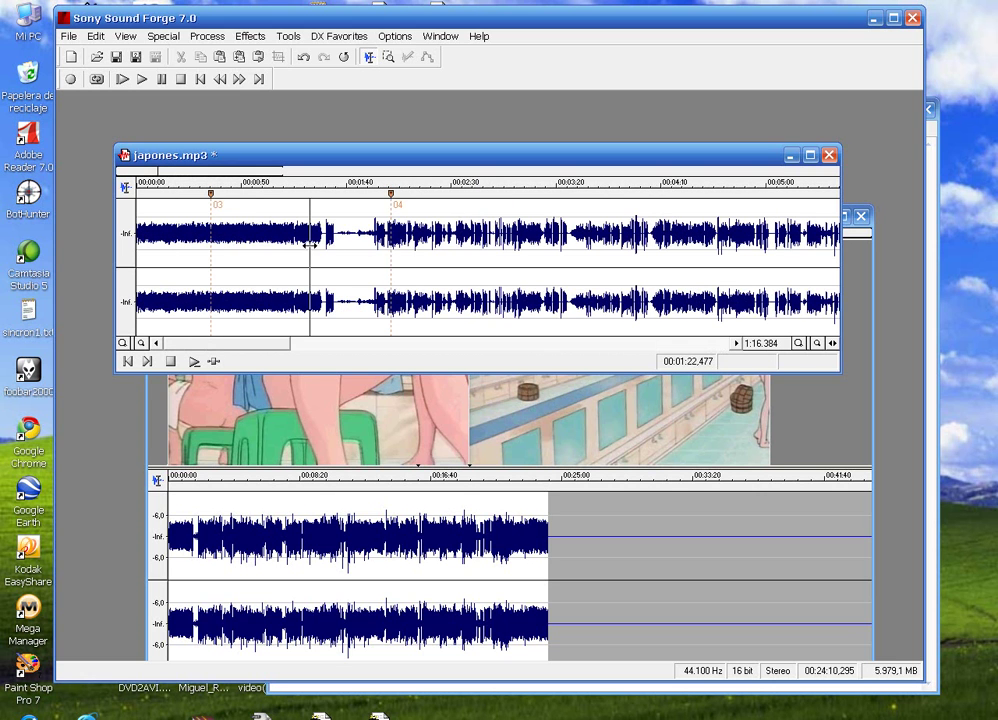
double_click(306, 247)
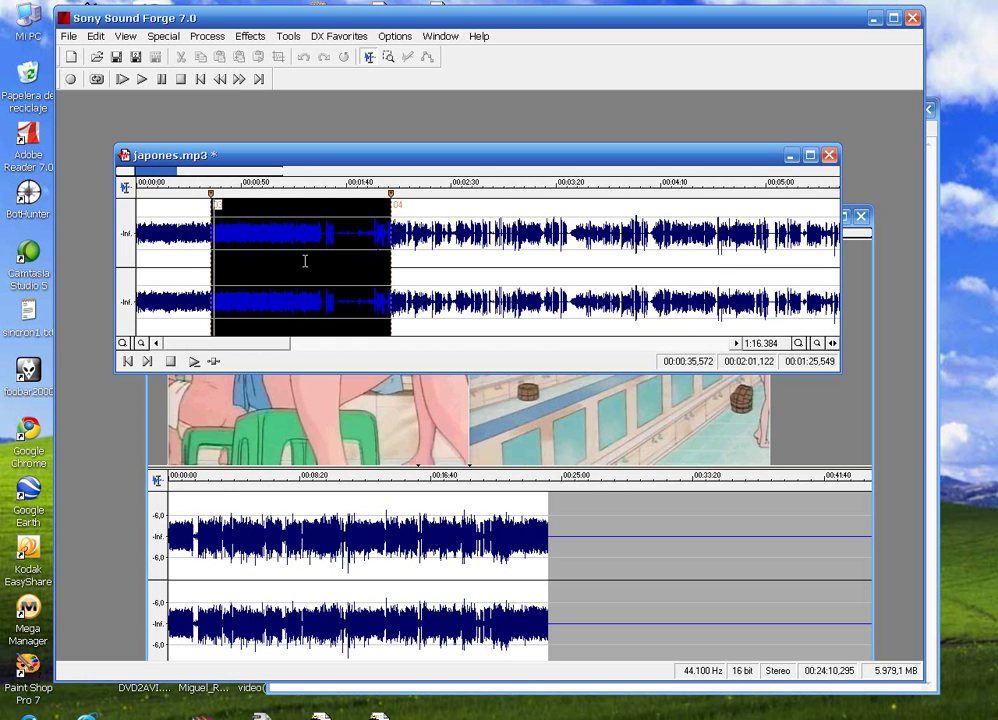
left_click(306, 257)
key("space")
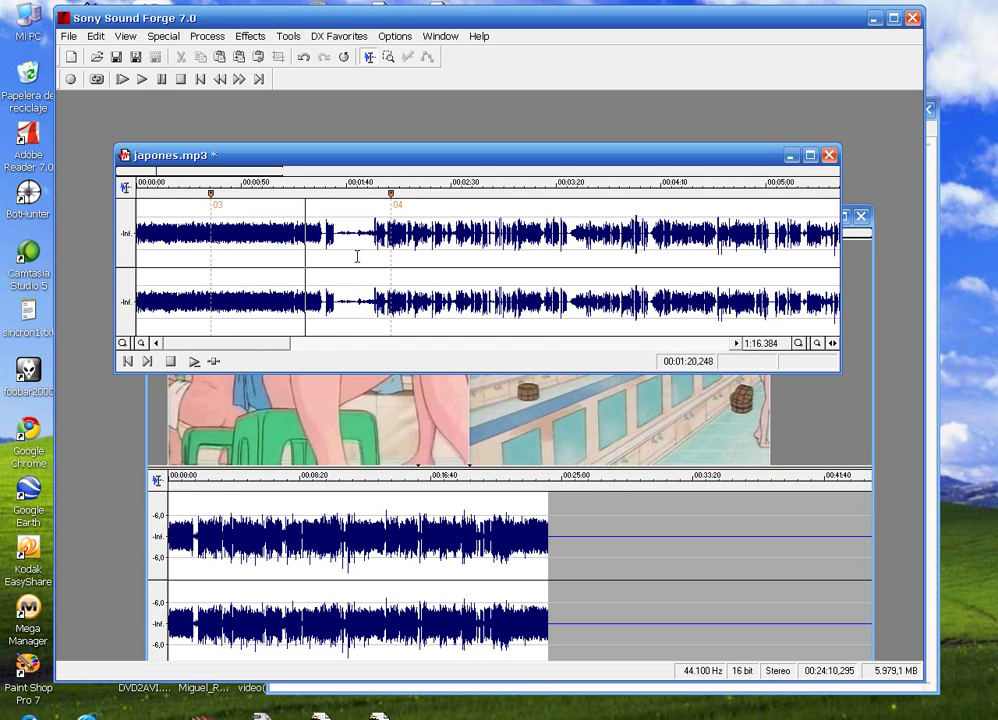
double_click(319, 276)
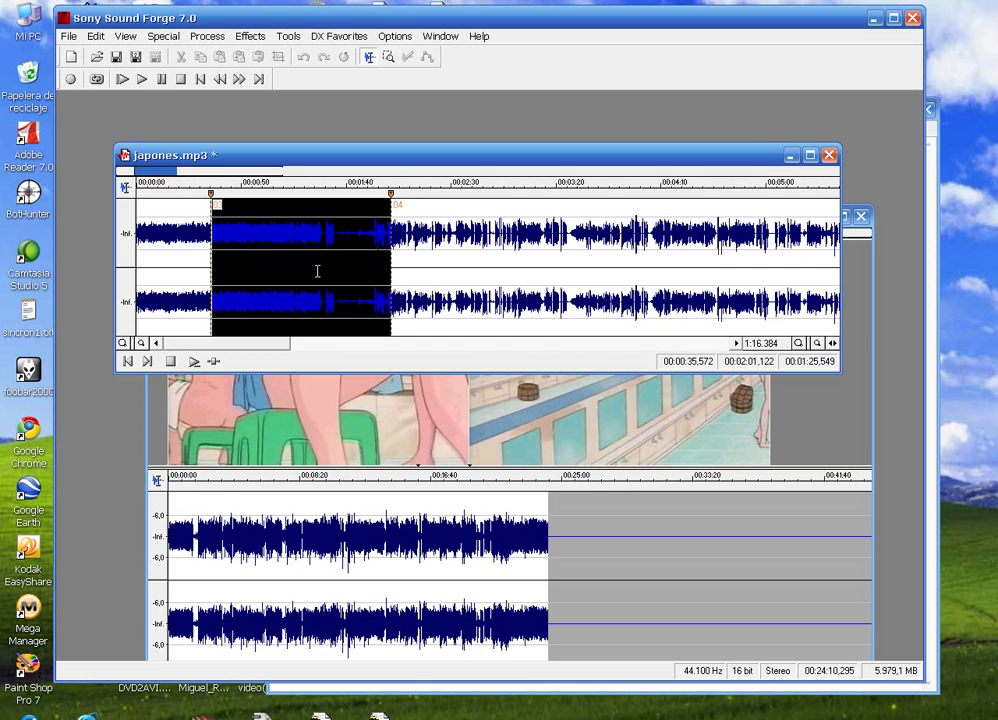
Step: Delete both markers from japones.mp3 and place the cursor at about 1:51.46
right_click(393, 195)
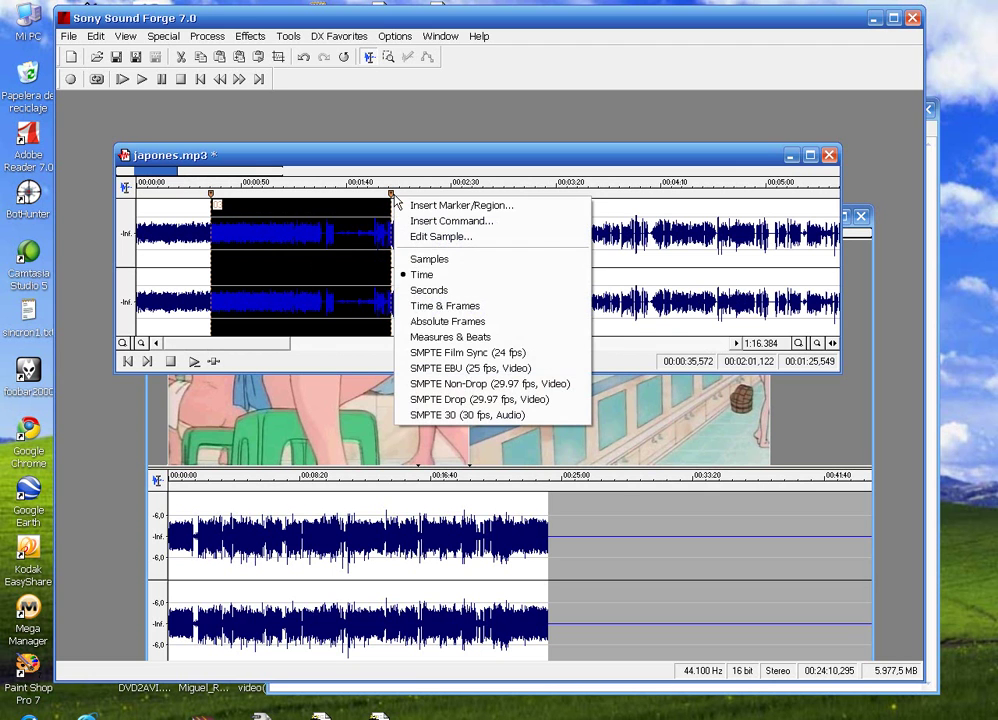
right_click(393, 195)
left_click(405, 219)
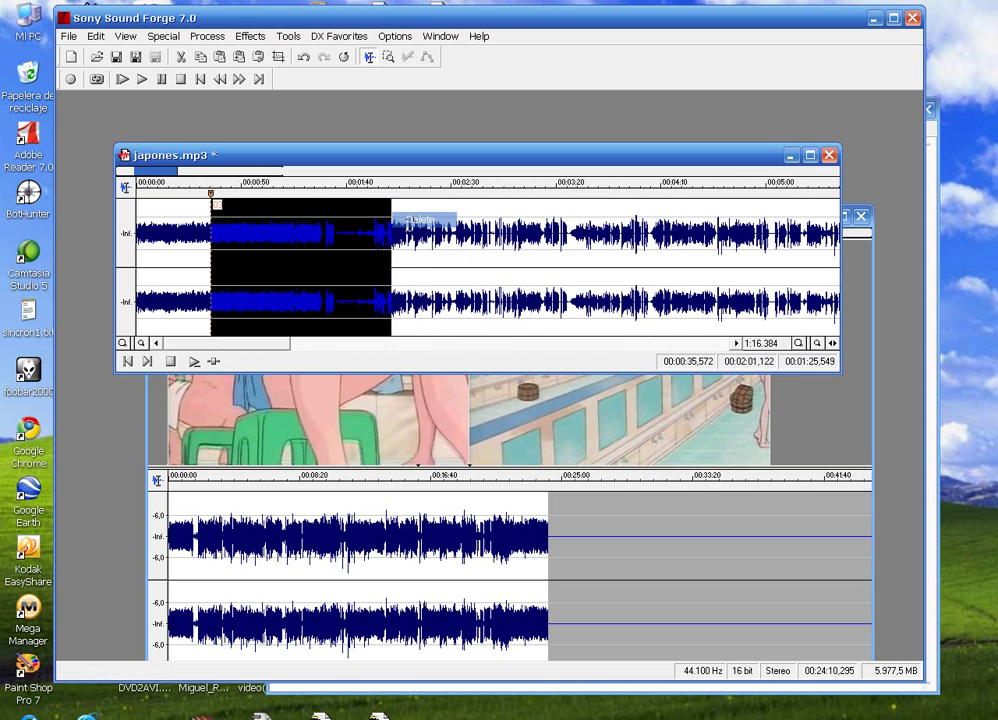
right_click(213, 196)
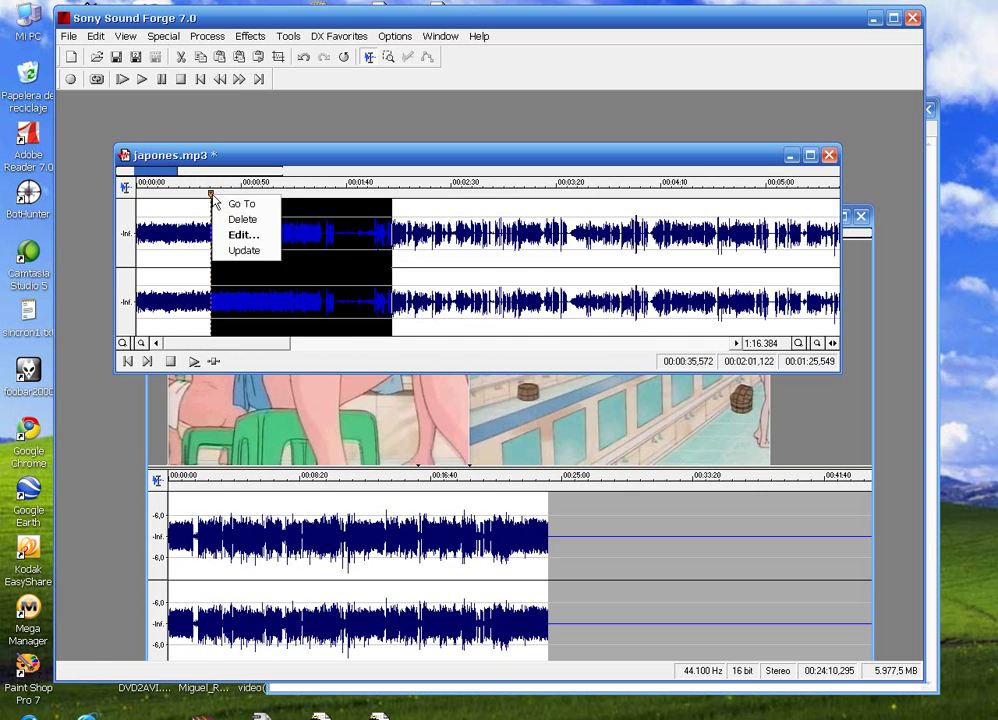
left_click(228, 219)
left_click(370, 273)
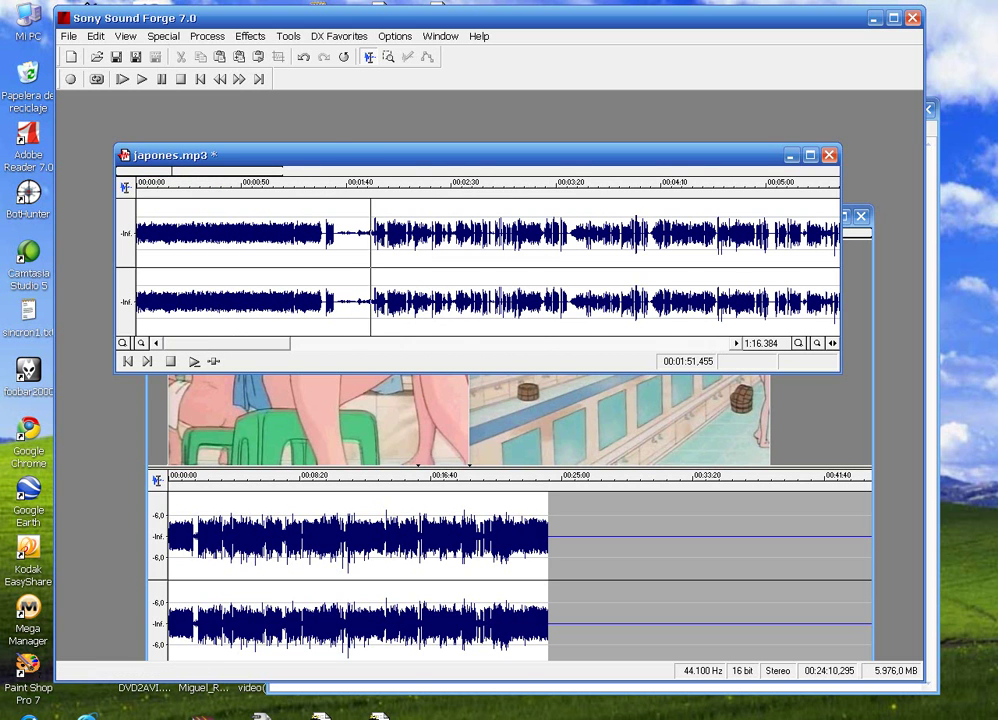
Step: Switch to the Notepad notes and highlight the sentence on removing brief audio clicks with MUTE
key("alt+Tab")
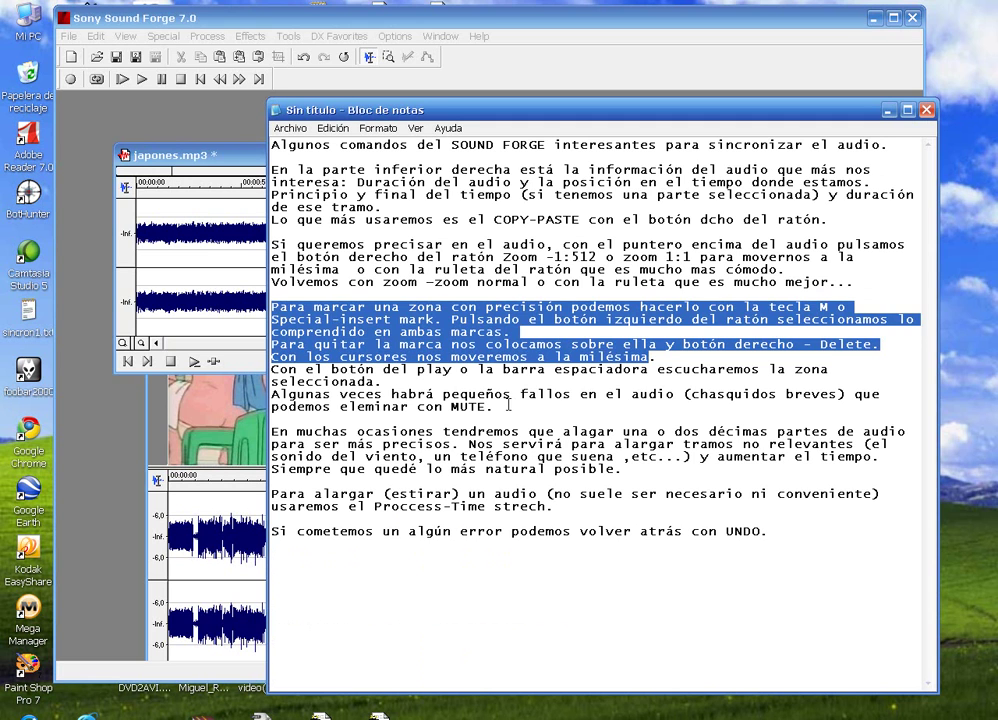
left_click_drag(495, 407, 271, 395)
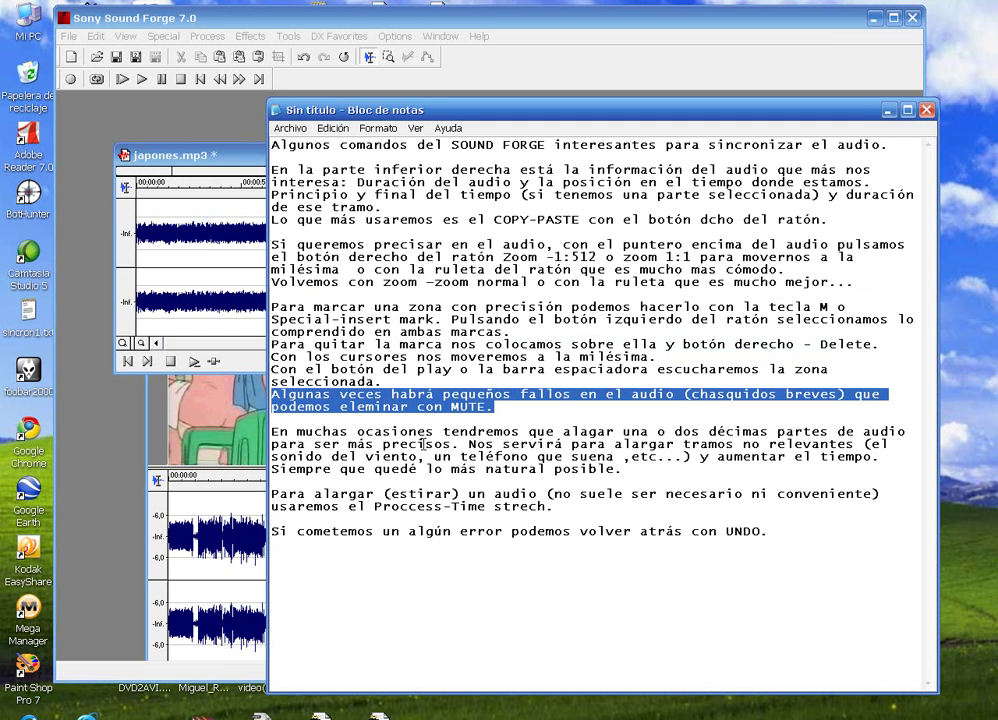
left_click(533, 412)
Step: Return to Sound Forge, bring ranmass.avi to the front and play its opening seconds
left_click(183, 428)
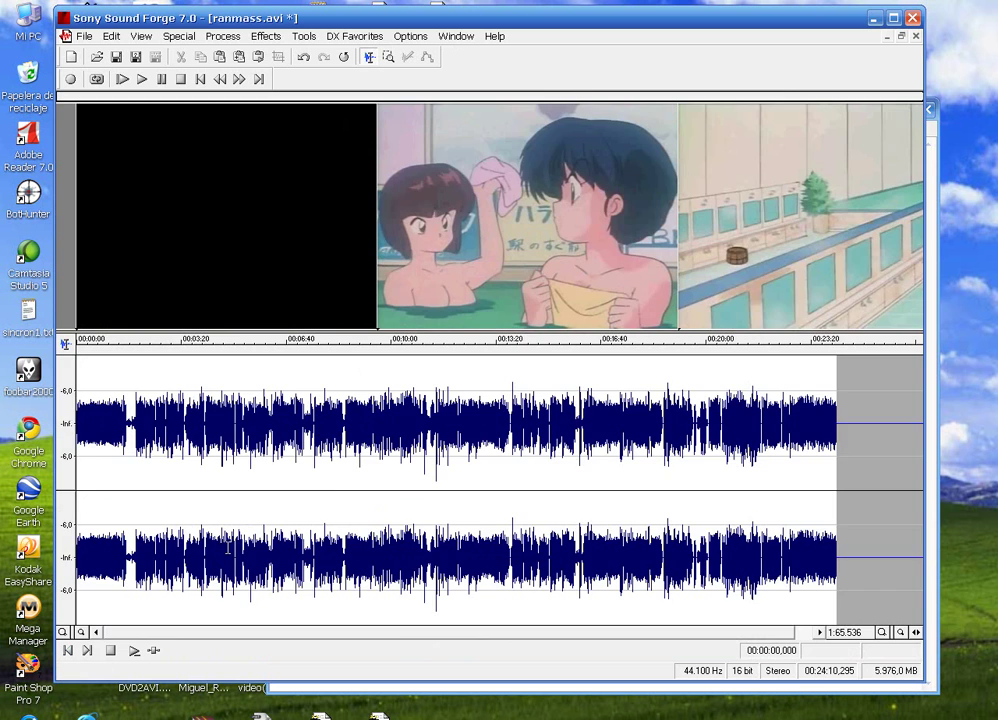
scroll(246, 542, "up", 6)
scroll(246, 544, "down", 2)
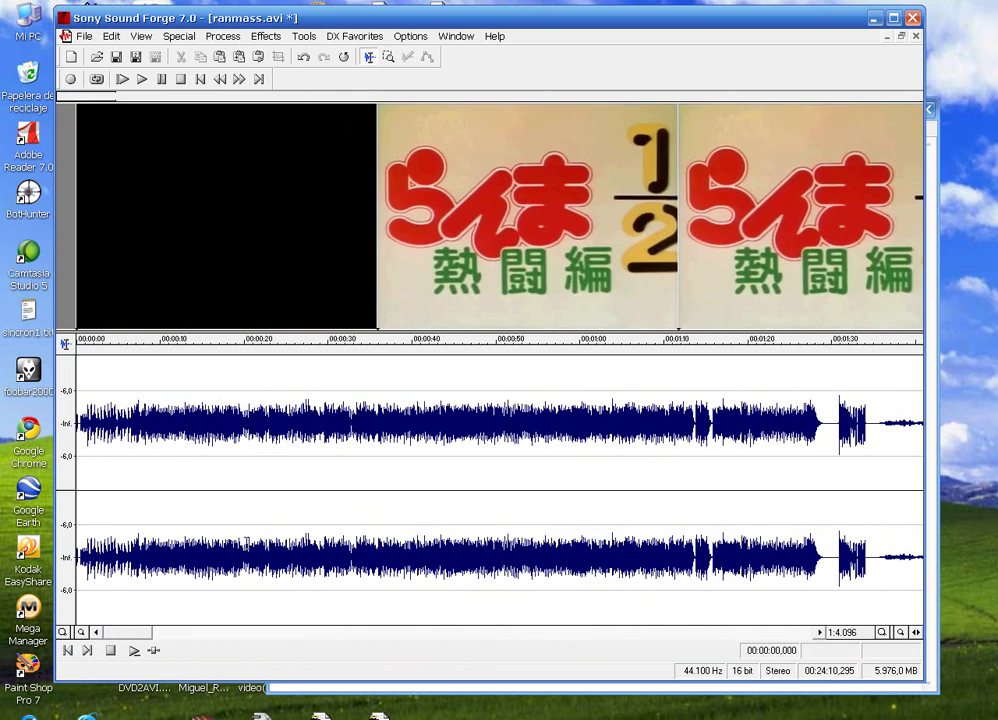
key("space")
key("space")
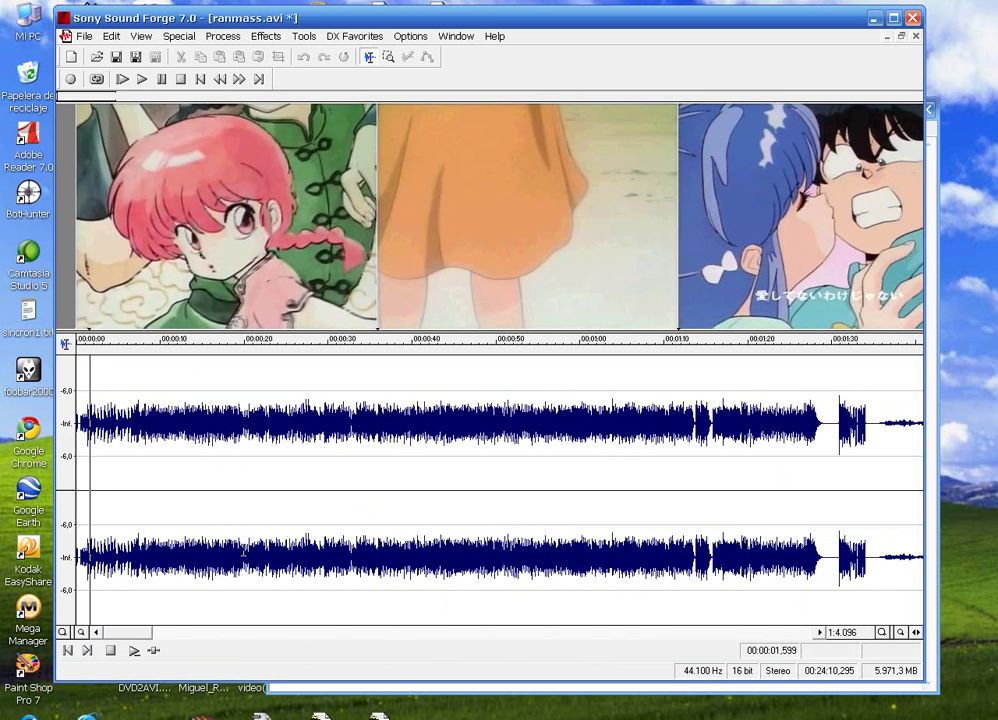
key("space")
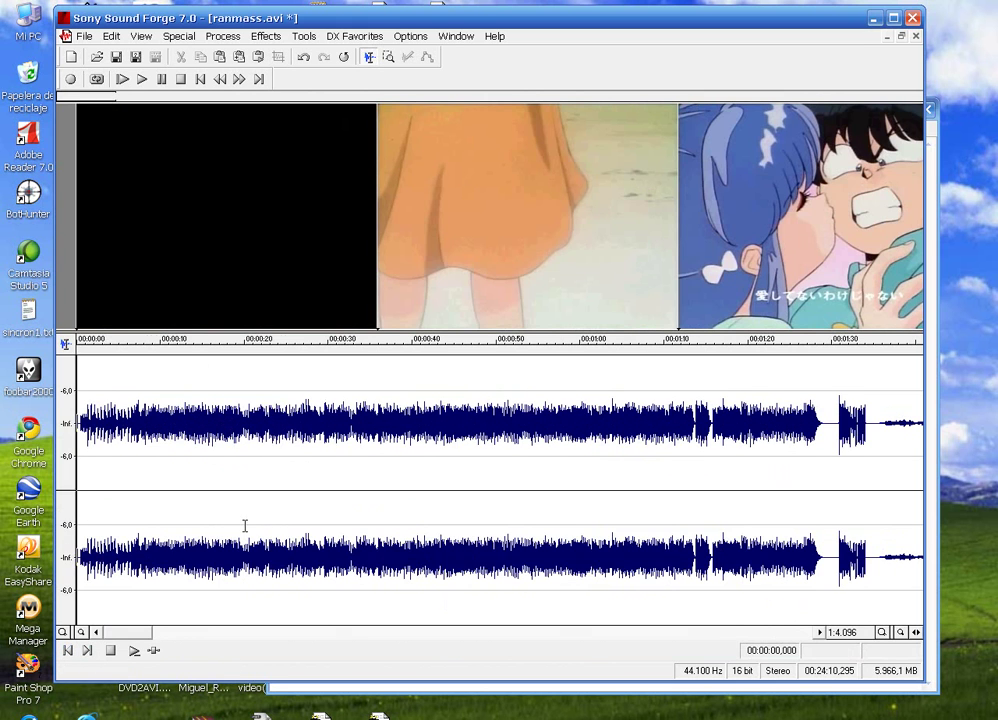
Step: Select the first 0.217 s of ranmass.avi, covering the initial noise, and apply Mute to it
scroll(254, 523, "up", 5)
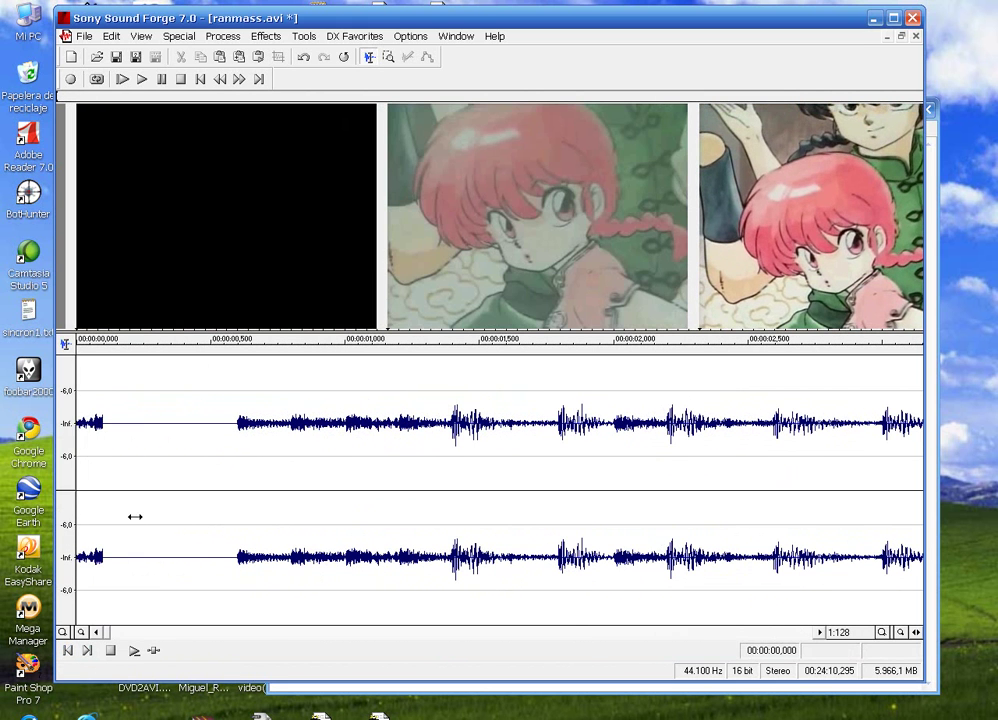
left_click_drag(134, 517, 3, 405)
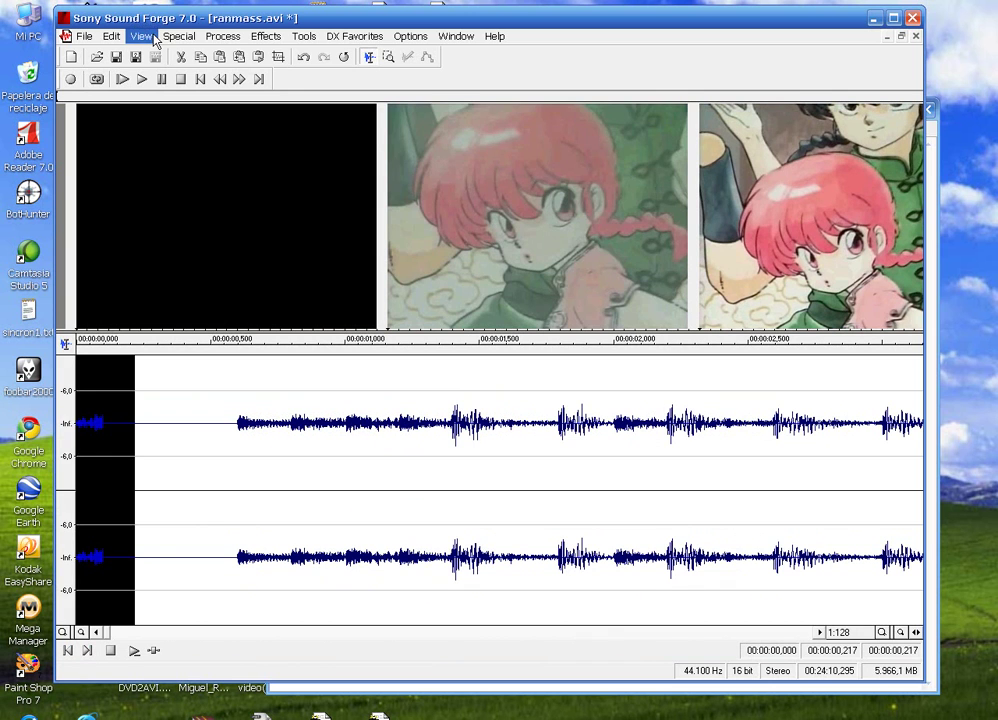
left_click(223, 37)
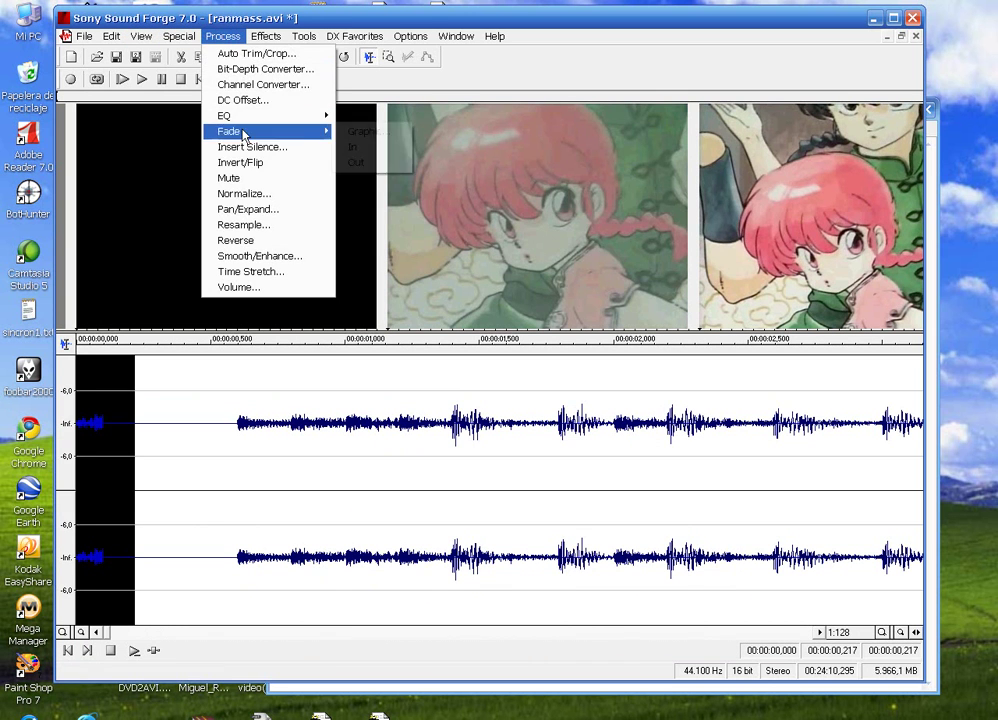
left_click(229, 178)
left_click(252, 447)
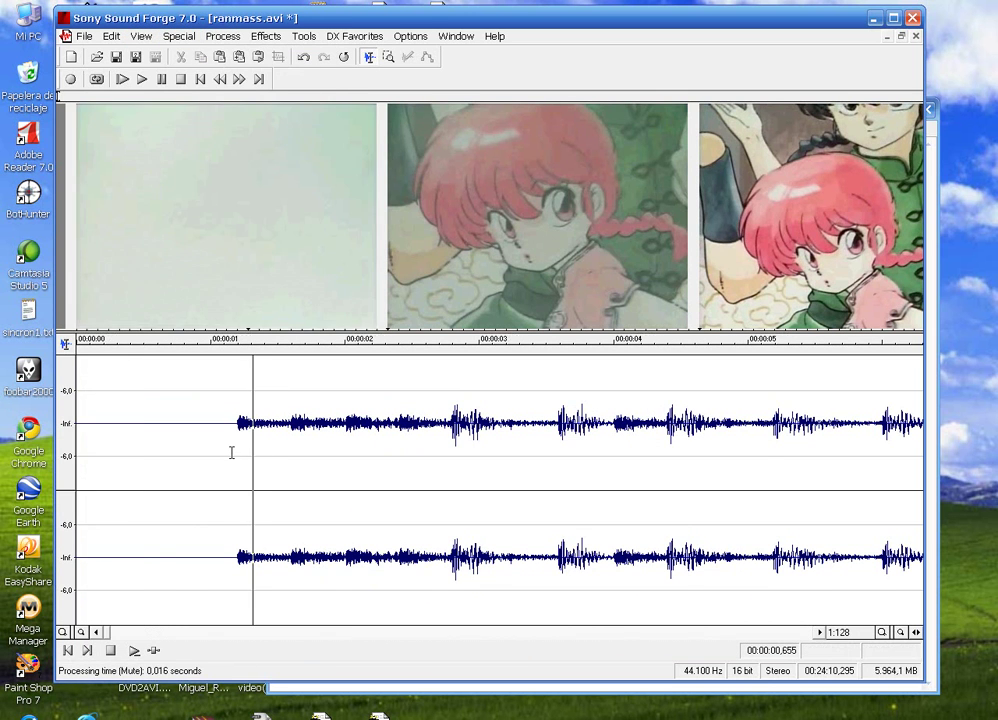
Step: Play ranmass.avi from the start to check the muted section, and place the cursor at about 9.52 s
scroll(229, 452, "down", 3)
left_click(69, 652)
key("space")
key("space")
left_click(396, 506)
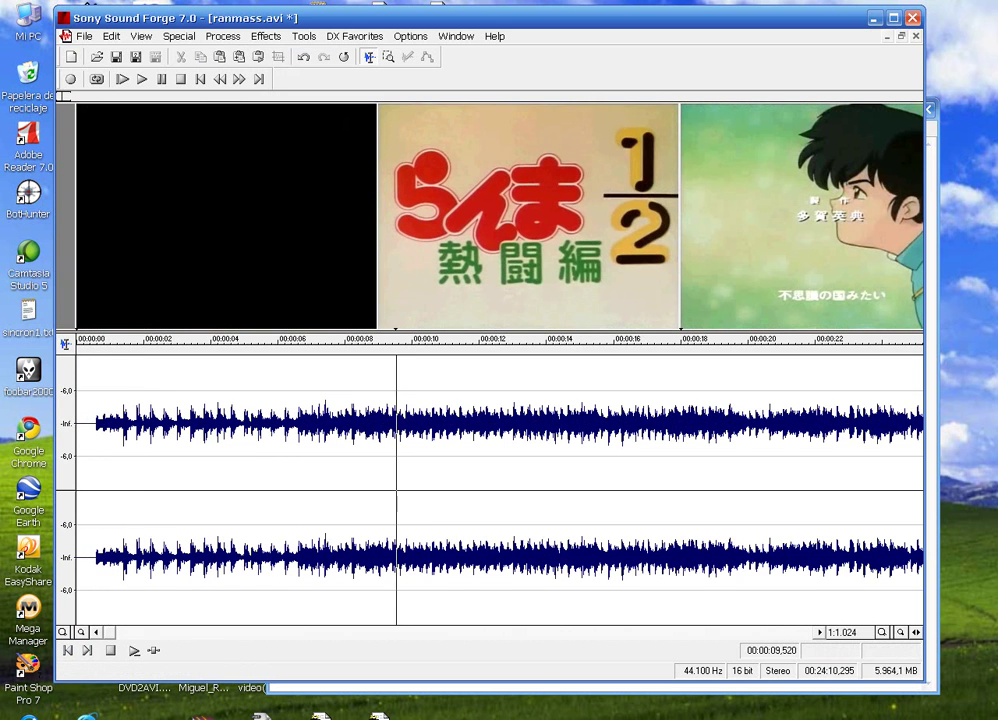
Step: Switch to the Notepad notes, highlight the passages from lengthening audio through Time Stretch and UNDO, and minimise the notes
key("alt+Tab")
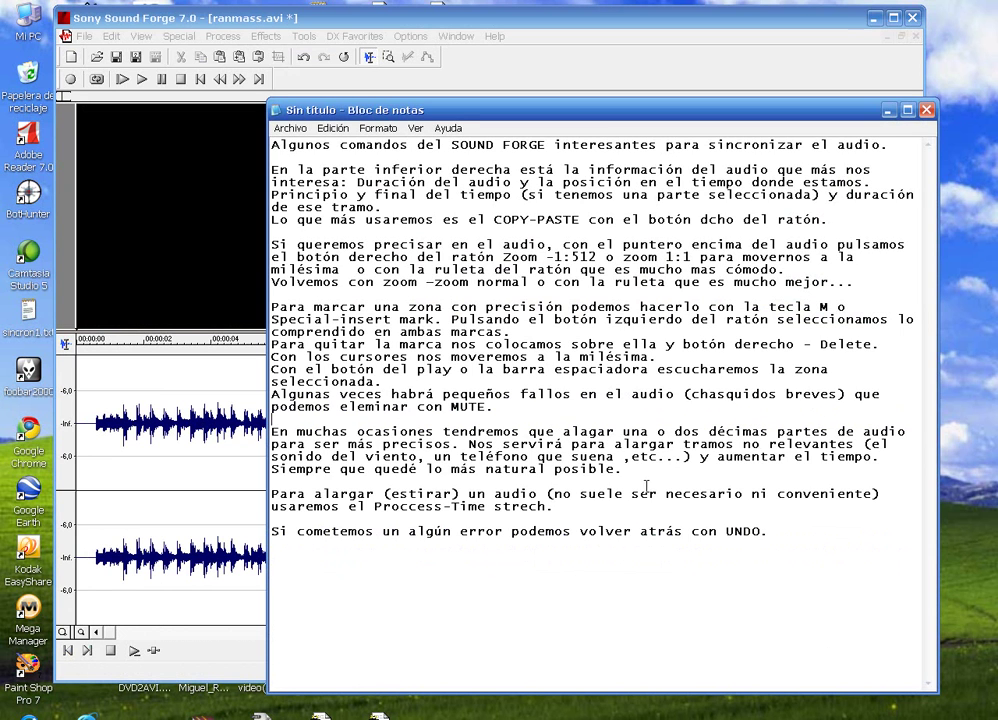
left_click_drag(632, 470, 222, 437)
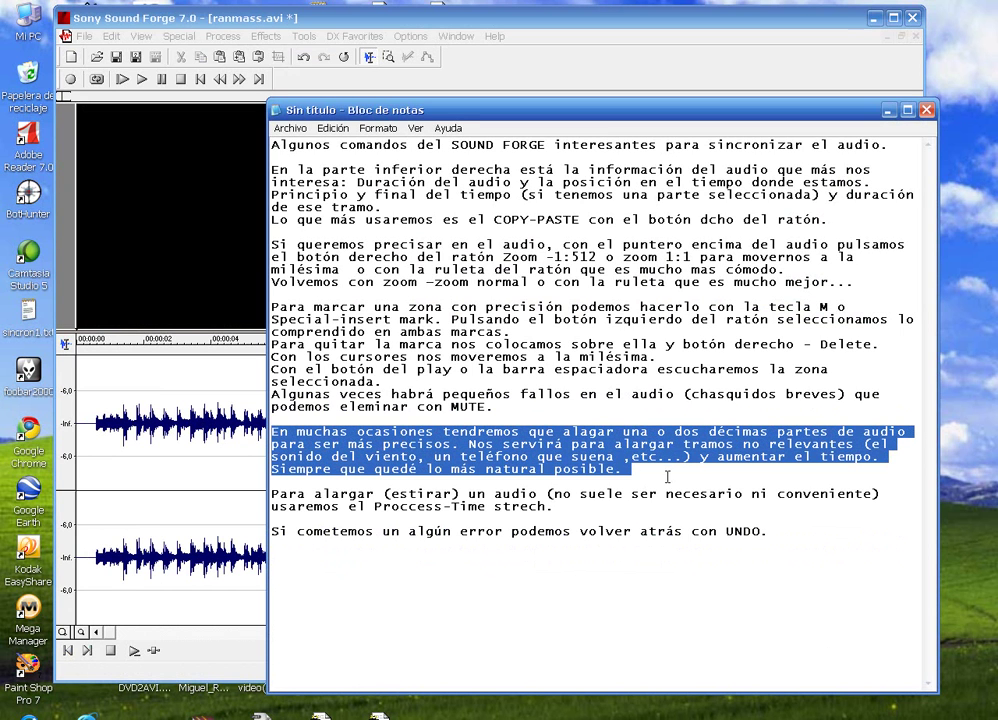
left_click_drag(886, 537, 262, 436)
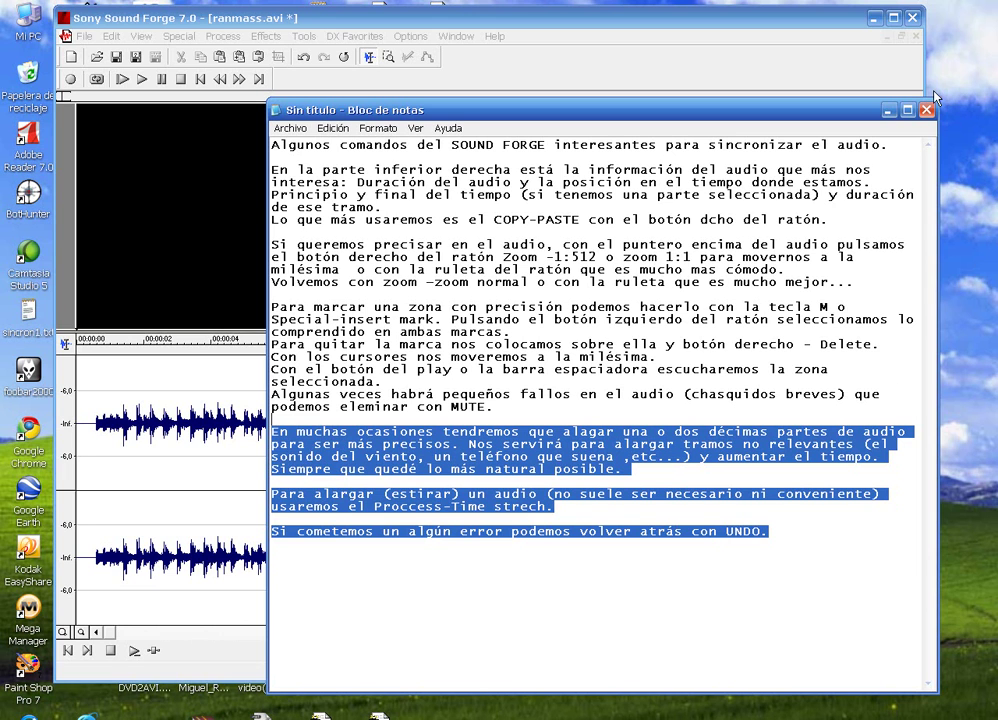
left_click(886, 111)
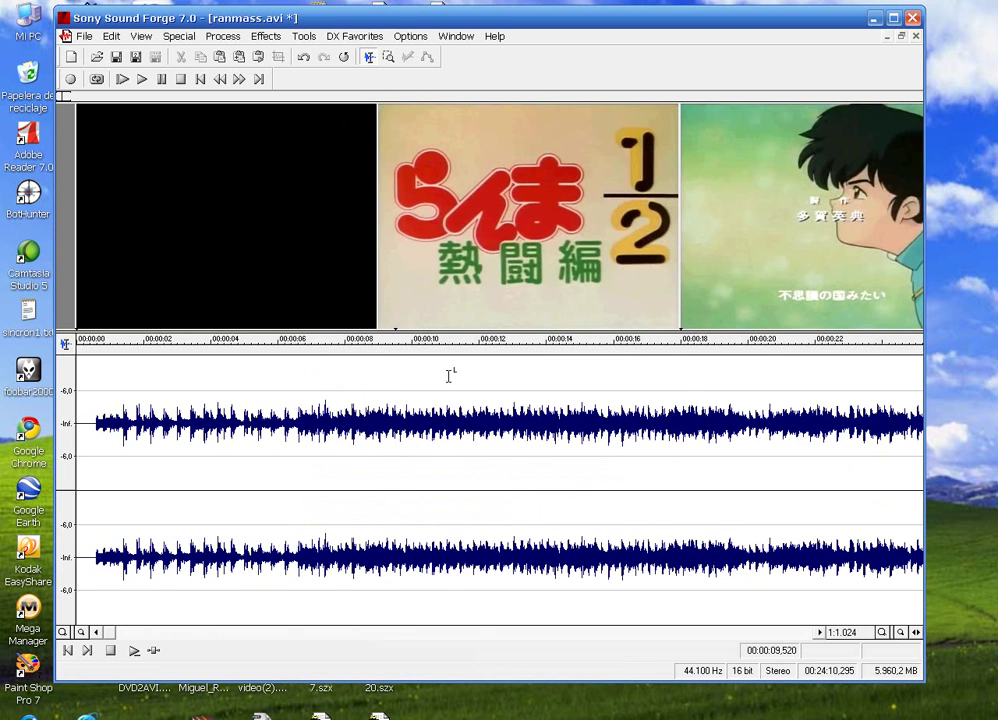
Step: Enlarge the video strip above the waveform of ranmass.avi and play a passage past the 3:20 point
left_click_drag(472, 337, 472, 341)
left_click_drag(451, 431, 445, 460)
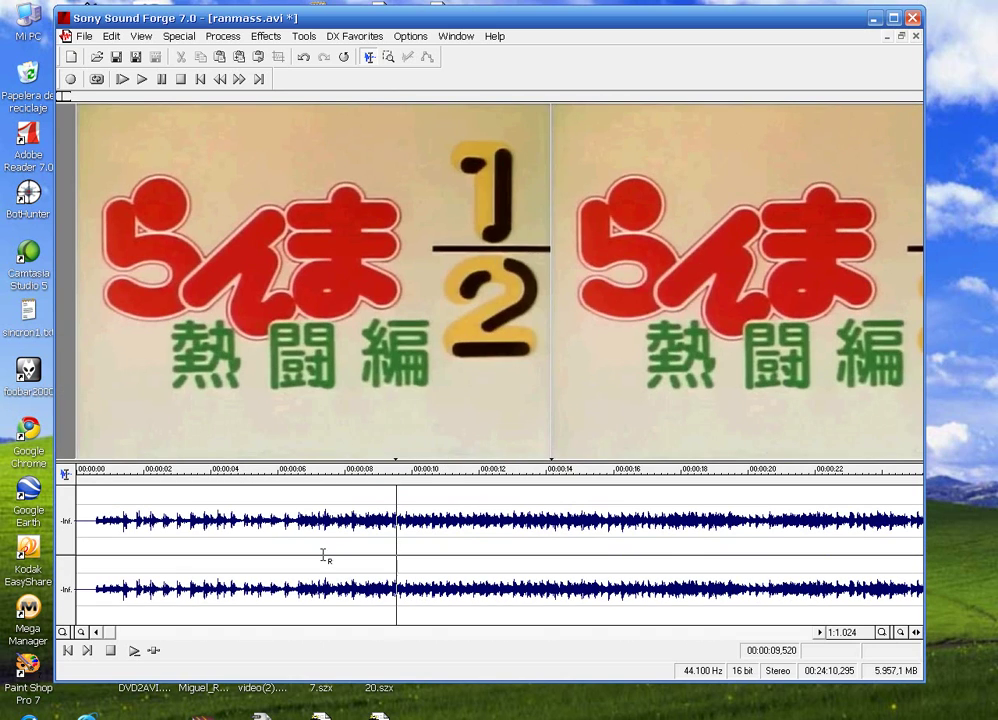
left_click_drag(109, 631, 161, 633)
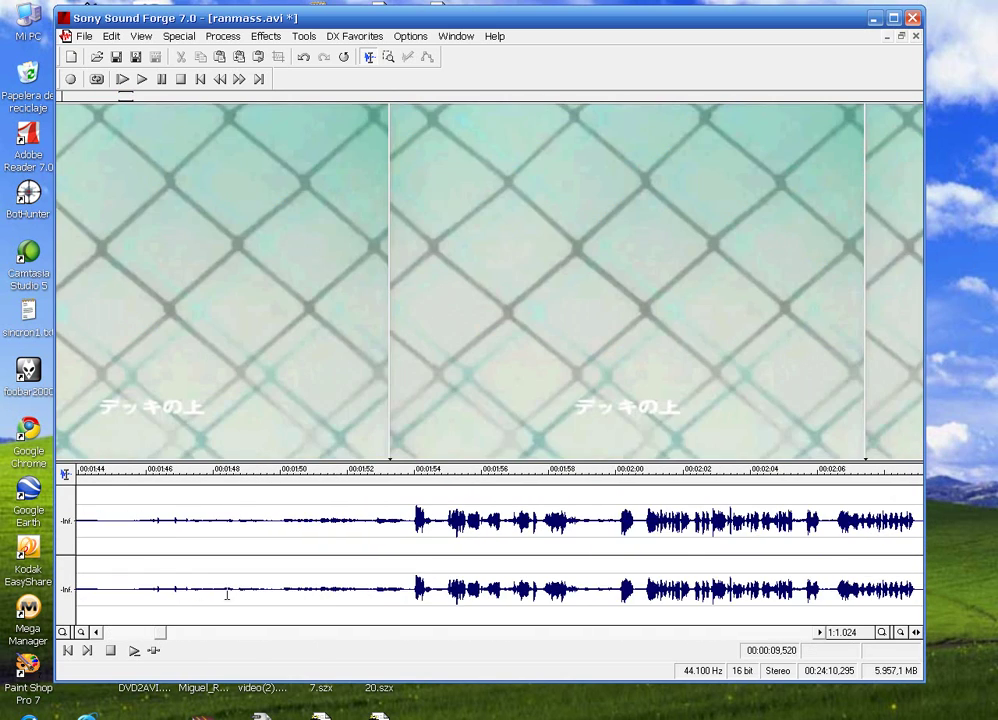
scroll(350, 545, "down", 3)
scroll(361, 545, "down", 1)
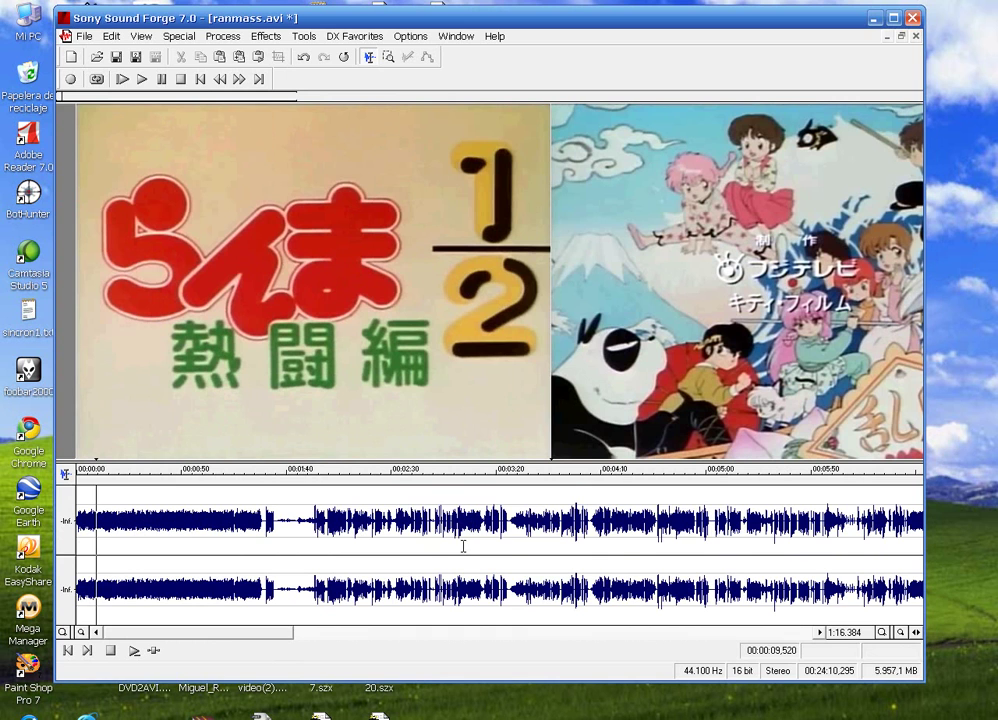
left_click(520, 543)
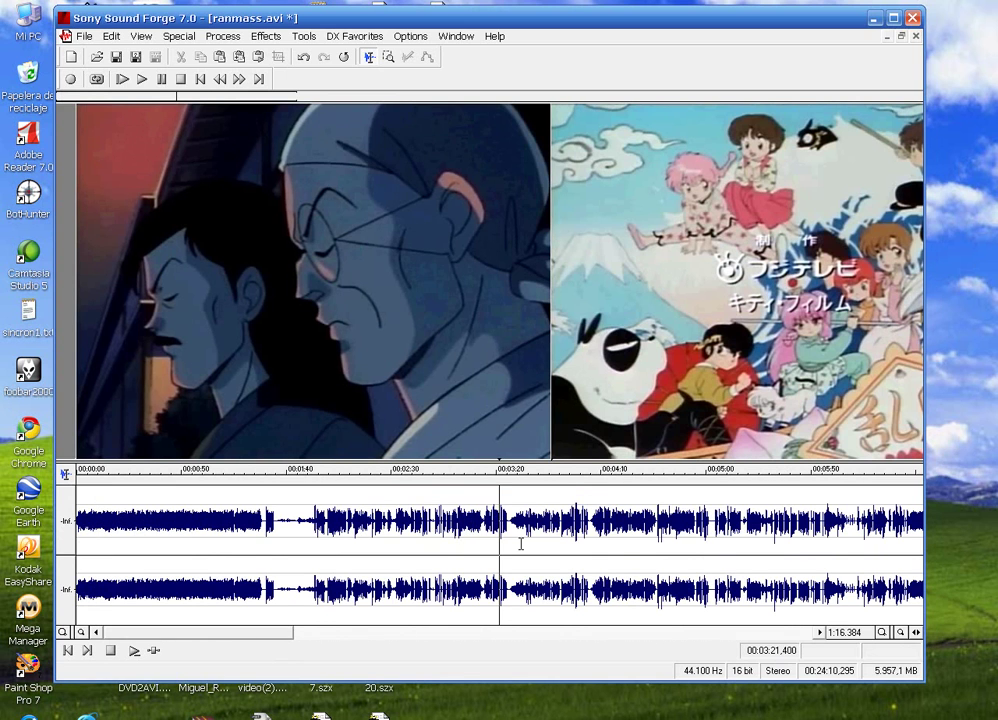
left_click(521, 545)
key("space")
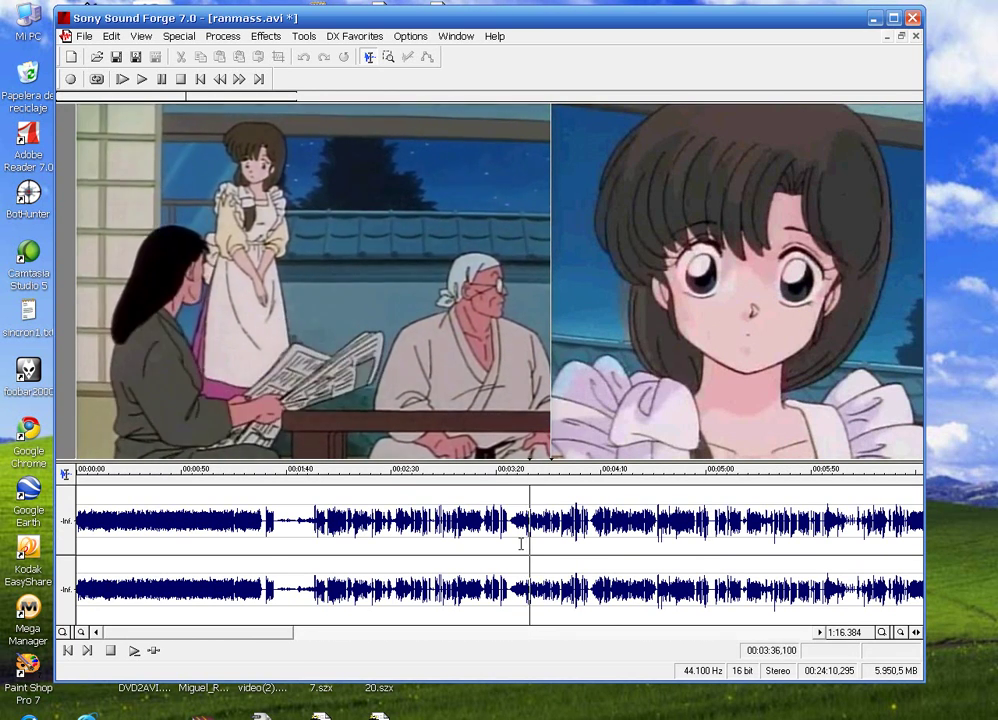
key("space")
Step: Try selecting short quiet stretches of about 0.39 s and 0.15 s just after 3:27 in ranmass.avi
left_click(508, 538)
scroll(526, 537, "up", 4)
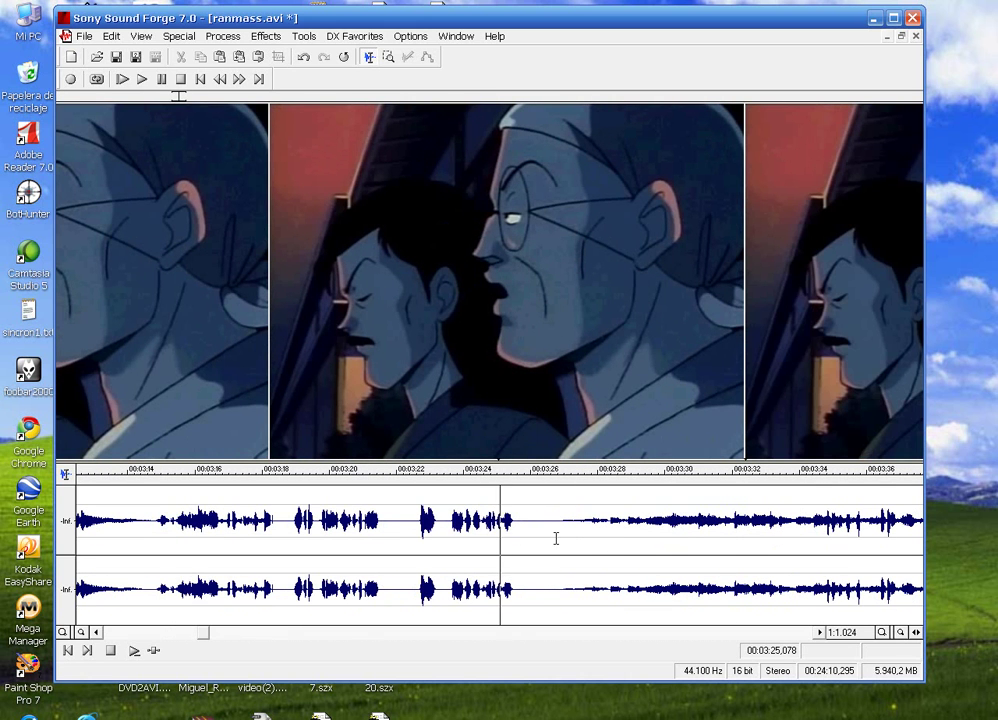
left_click_drag(570, 524, 583, 524)
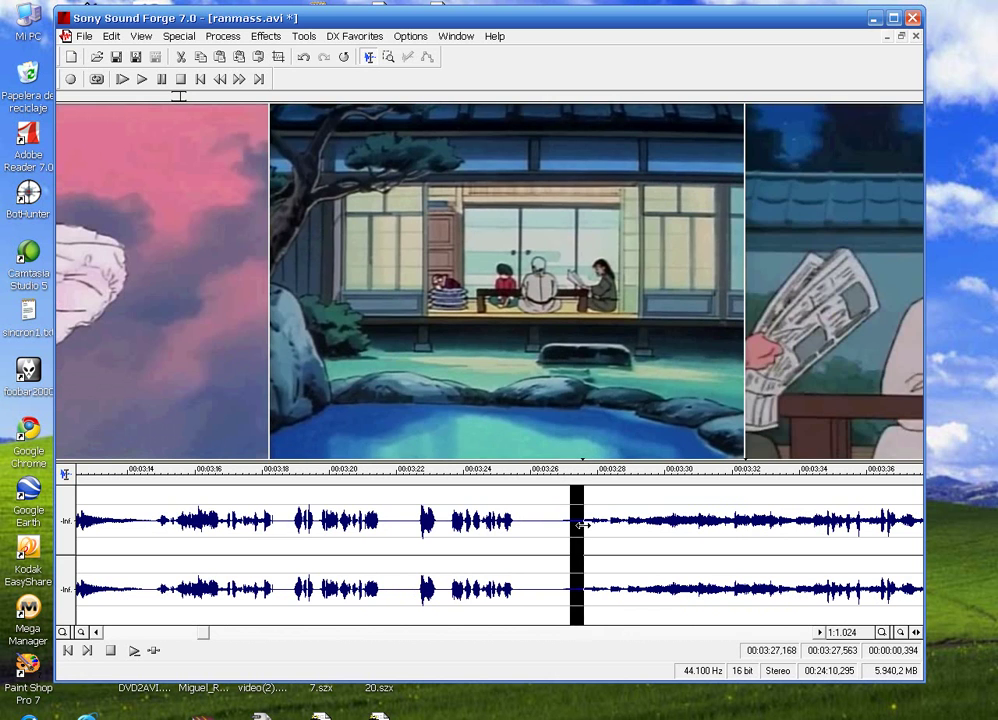
scroll(583, 525, "up", 3)
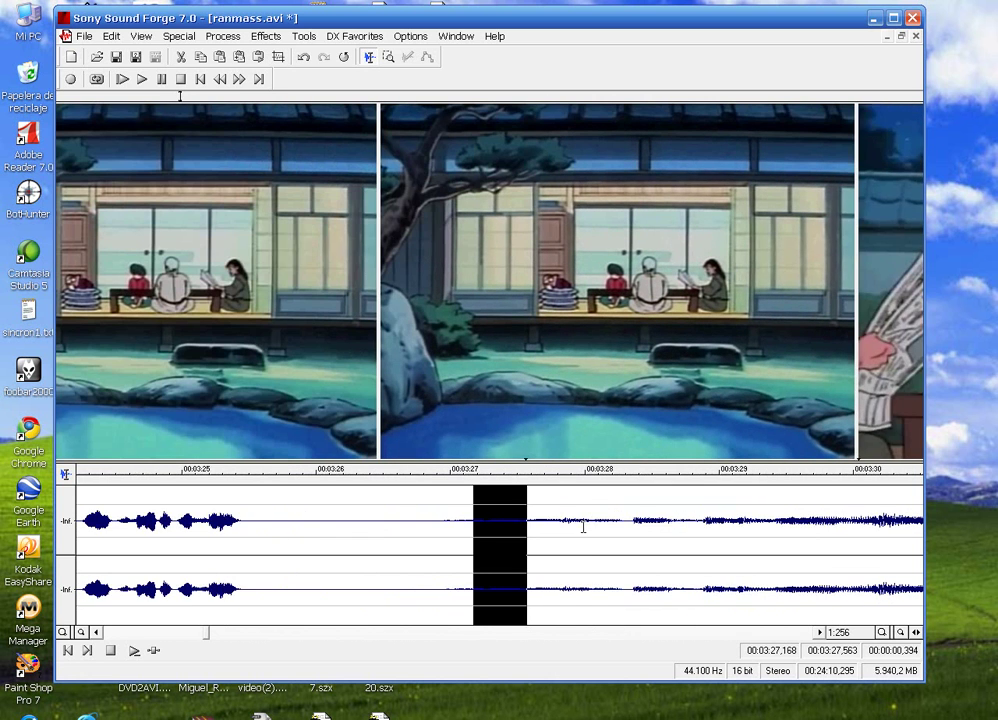
left_click(443, 547)
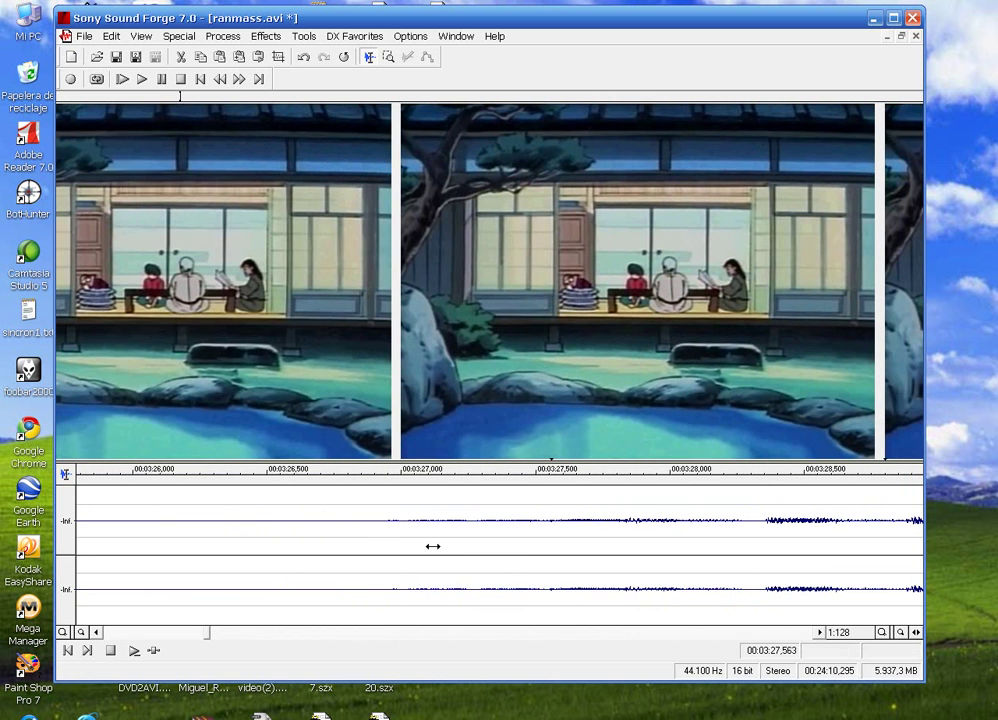
left_click_drag(432, 546, 473, 538)
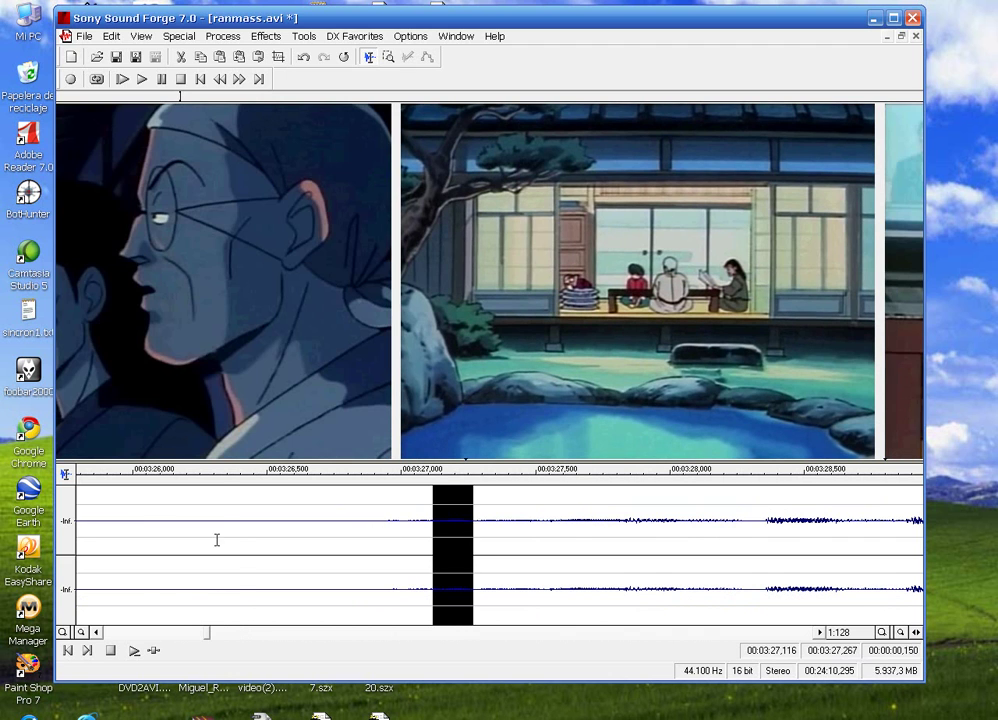
Step: Copy a silent stretch of about 0.119 s starting at 3:26.283 and paste it at about 3:26.376
left_click_drag(209, 538, 239, 538)
mouse_move(234, 538)
left_mouse_down()
mouse_move(218, 542)
mouse_move(240, 540)
left_mouse_up()
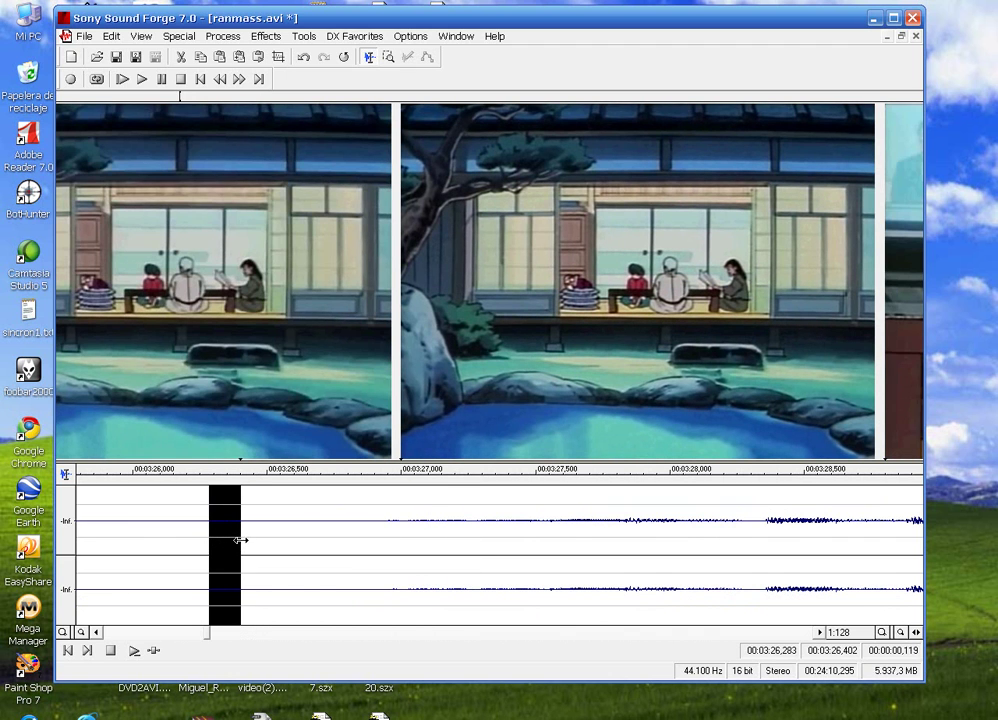
right_click(219, 541)
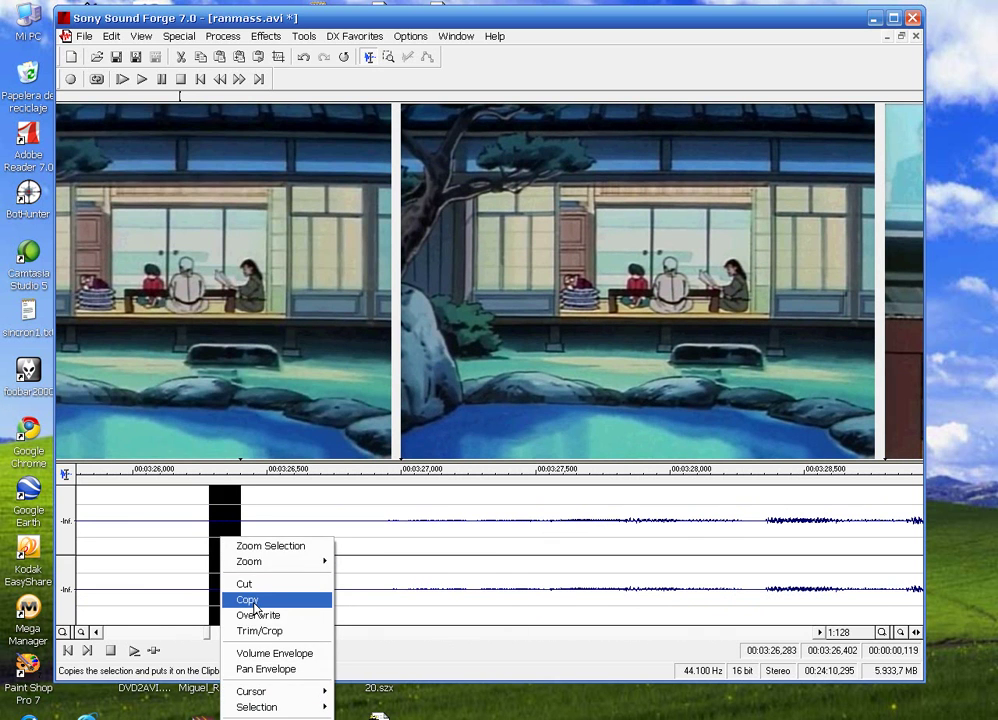
left_click(247, 599)
left_click(234, 575)
right_click(235, 562)
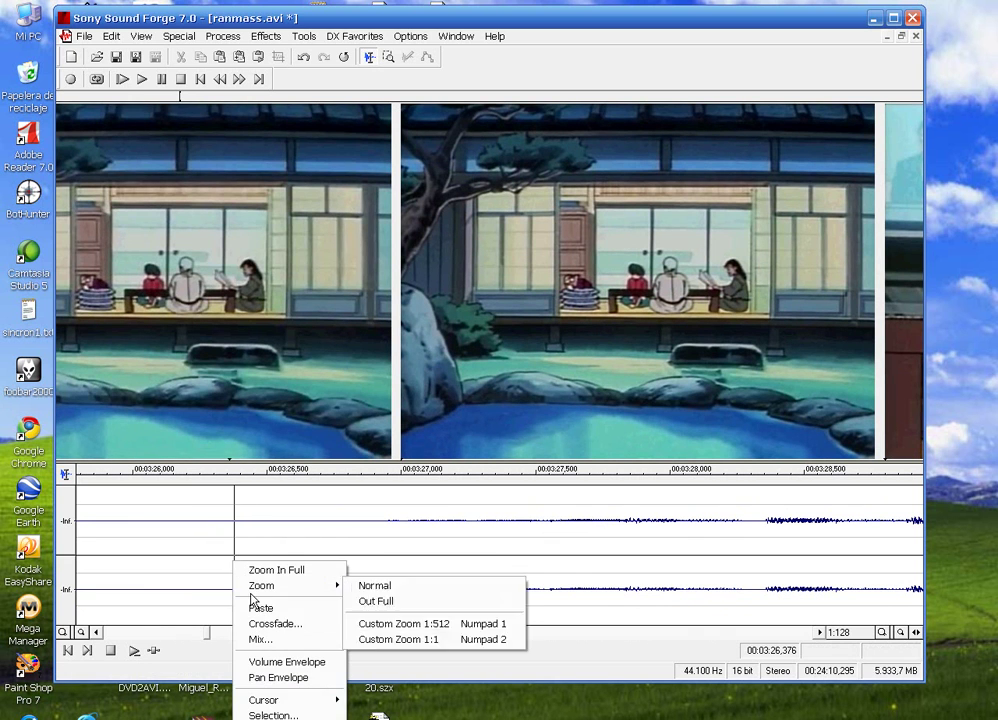
left_click(262, 608)
Step: Play ranmass.avi across the pasted silence near 3:26 to check the splice, and place the cursor at 3:24.149
scroll(220, 568, "down", 2)
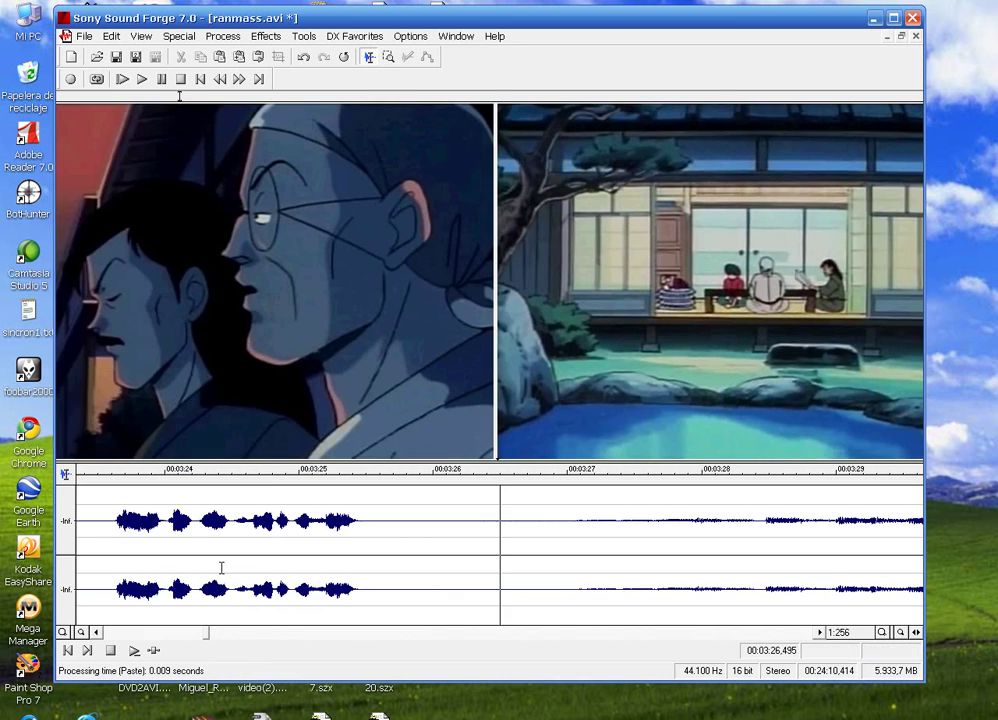
scroll(448, 560, "down", 2)
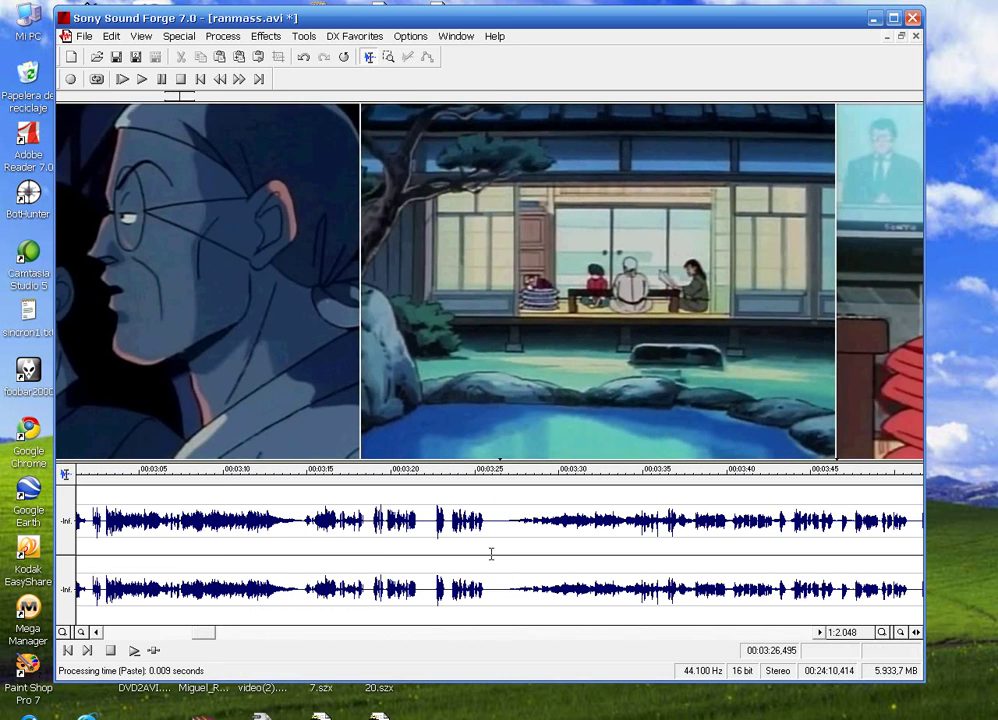
left_click(490, 555)
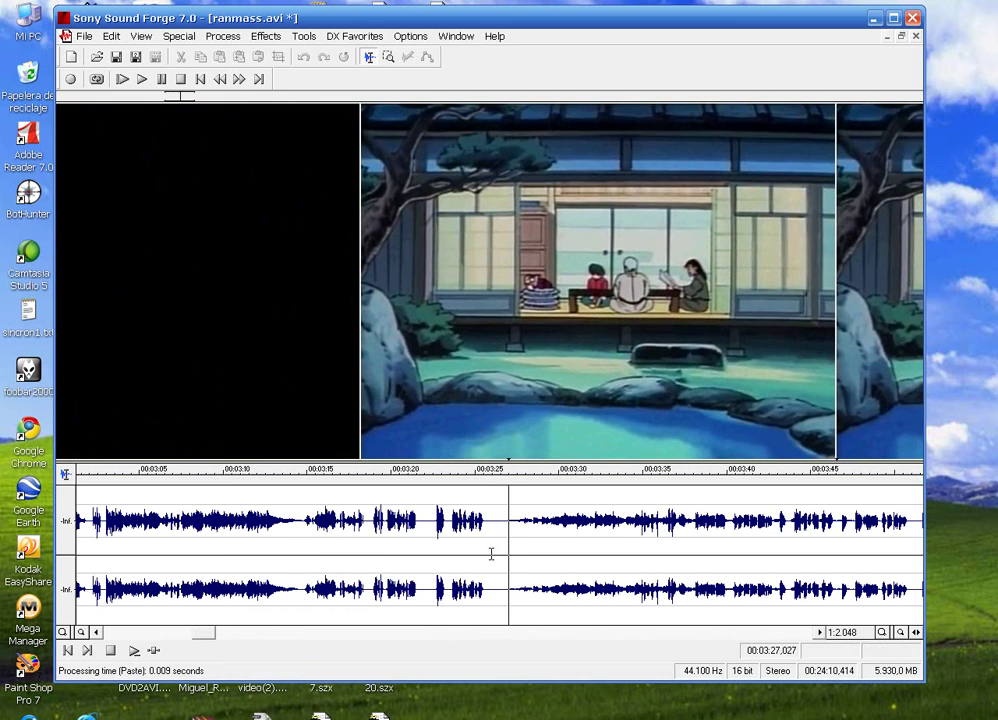
left_click(461, 546)
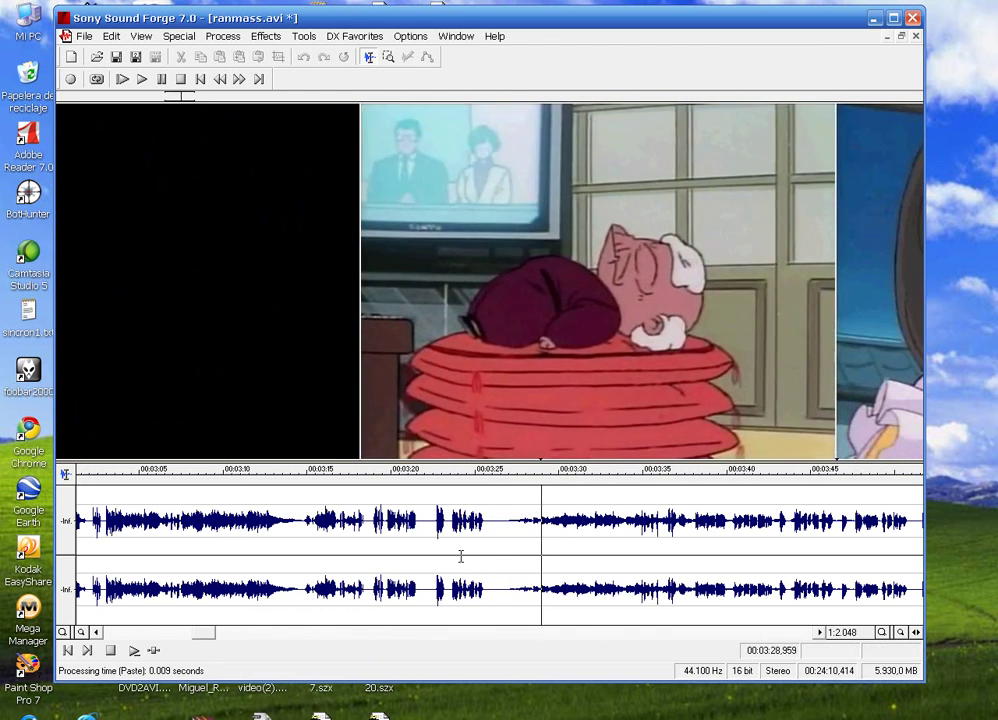
key("space")
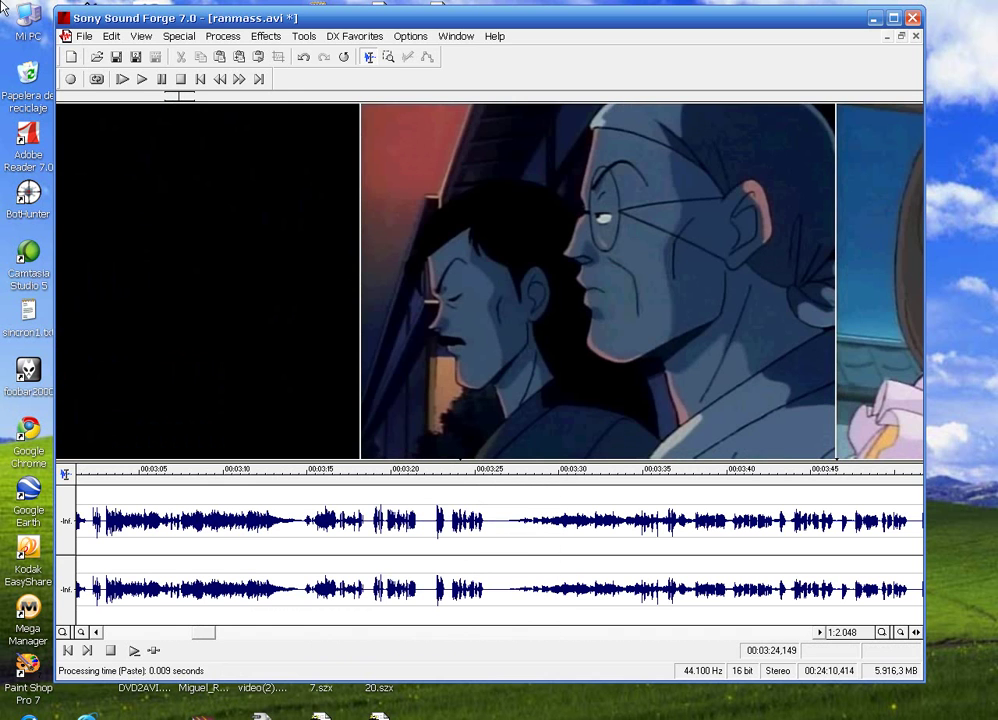
Step: Undo the last paste of silence in ranmass.avi and show a wider stretch of the waveform at 1:8.192
left_click(118, 40)
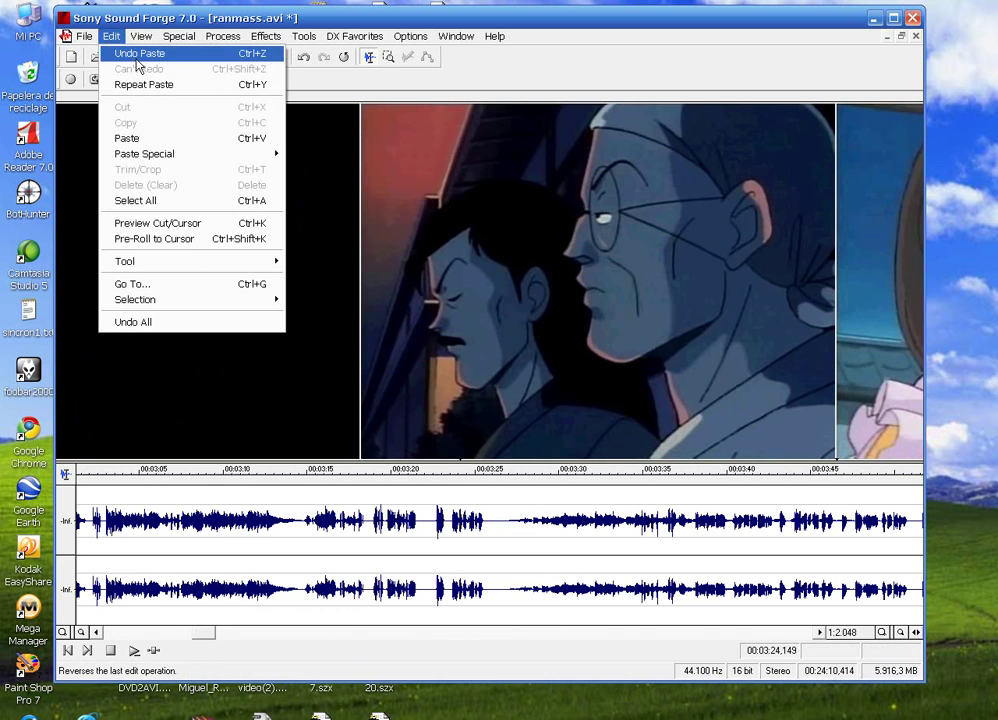
left_click(136, 56)
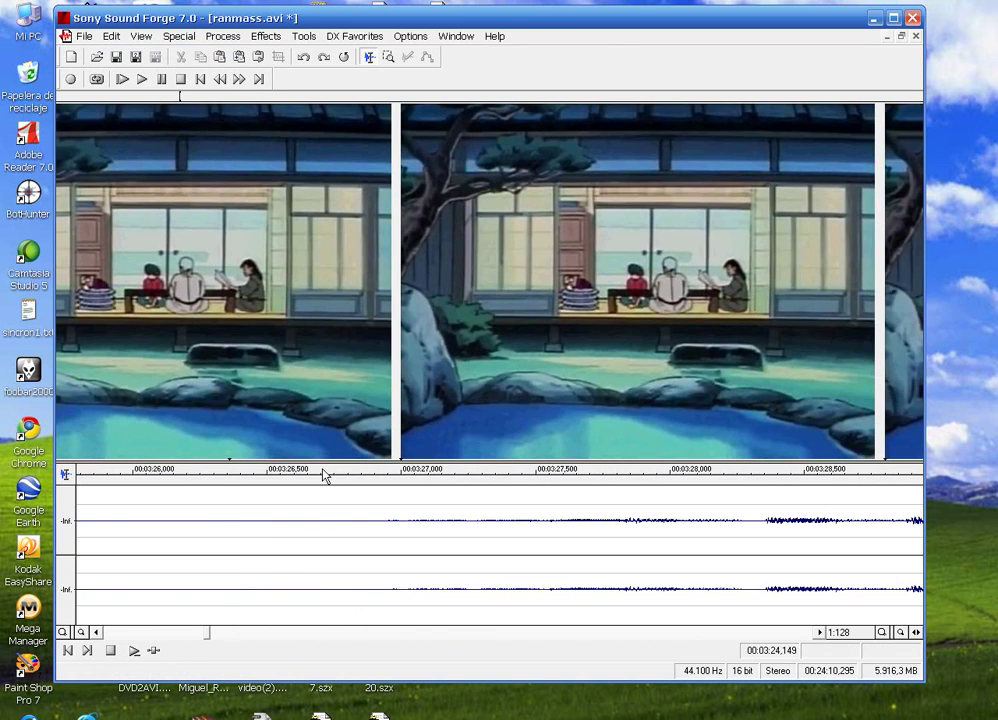
scroll(321, 530, "down", 3)
scroll(321, 532, "down", 3)
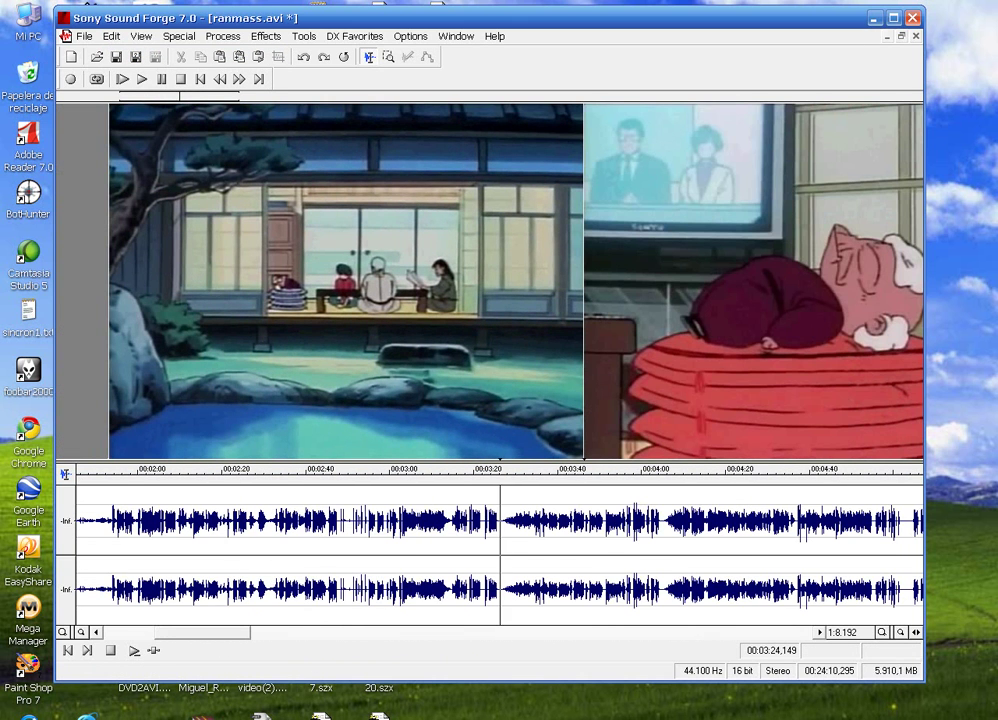
Step: Switch to the Notepad notes and go to the paragraph on lengthening audio by tenths of a second
key("alt+Tab")
left_click(688, 423)
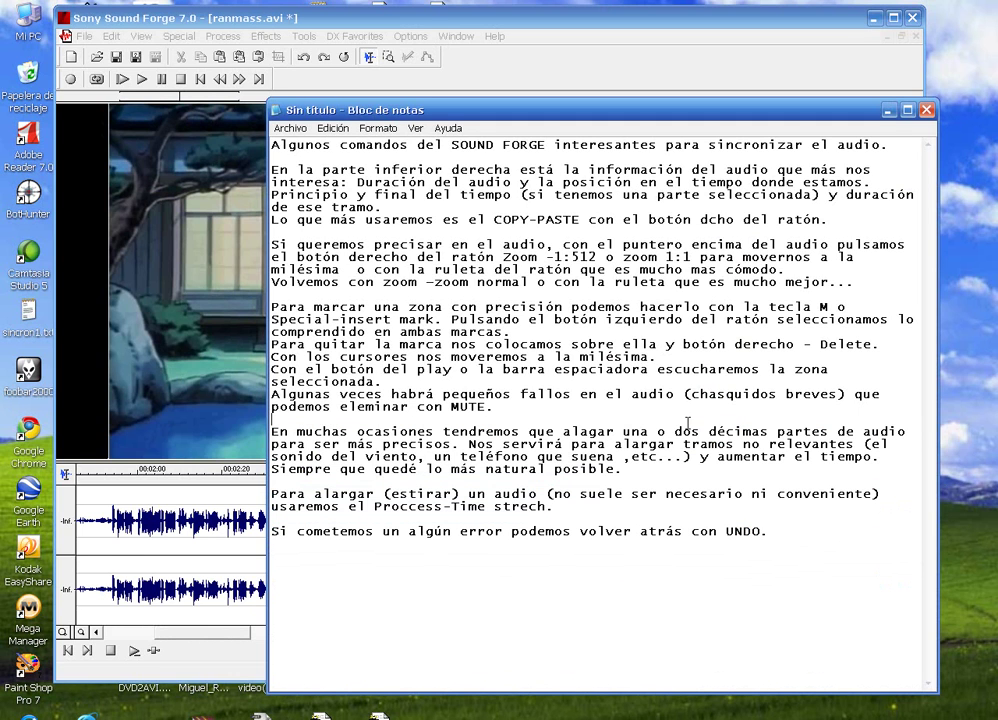